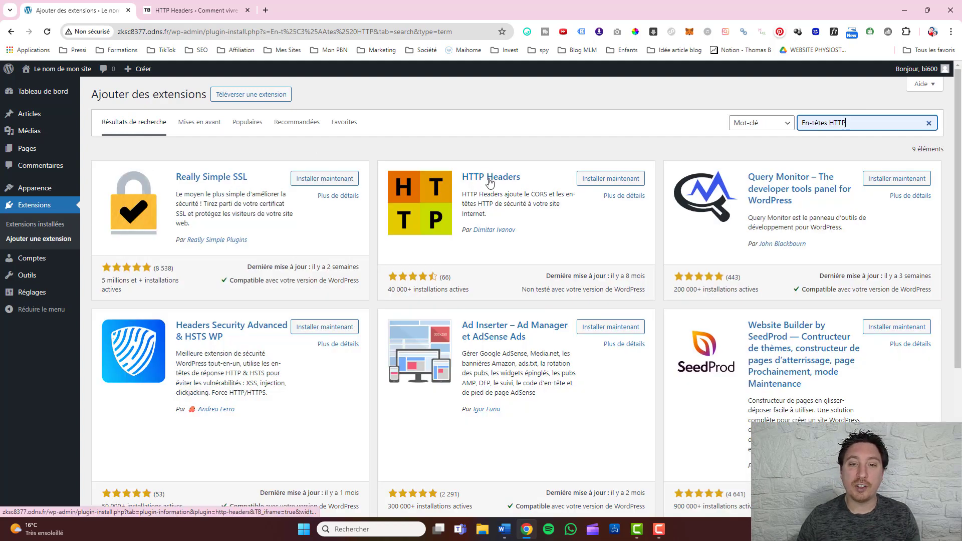
Install and activate the HTTP Headers plugin, and open its settings.
{"action": "left_click", "coordinate": [608, 185]}
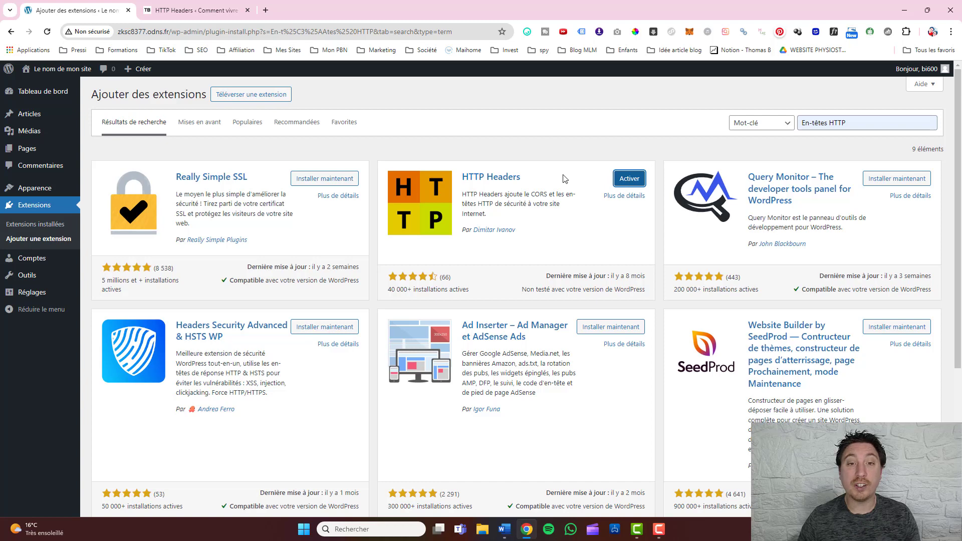
{"action": "left_click", "coordinate": [627, 179]}
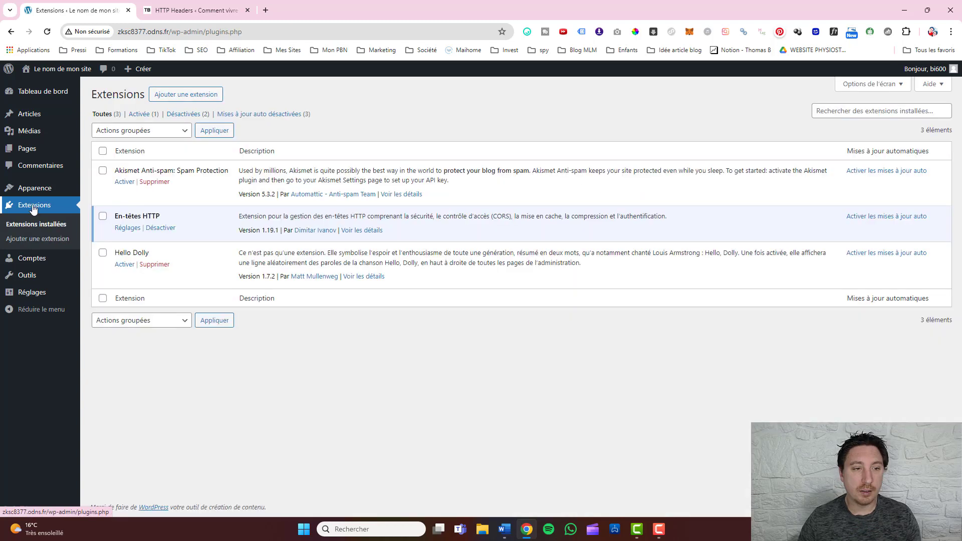
{"action": "left_click", "coordinate": [127, 228]}
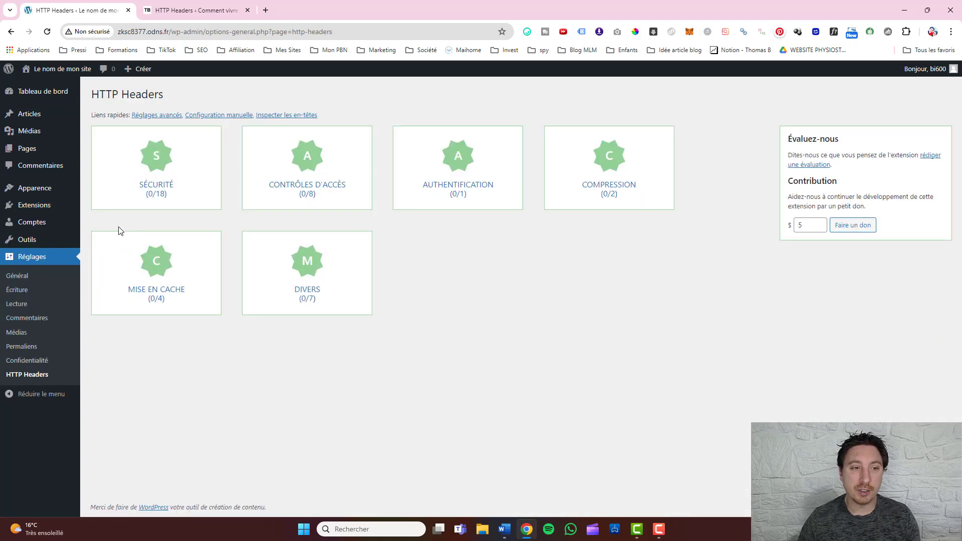
Activate the X-Frame-Options security header with the value SAMEORIGIN and save the changes.
{"action": "left_click", "coordinate": [164, 177]}
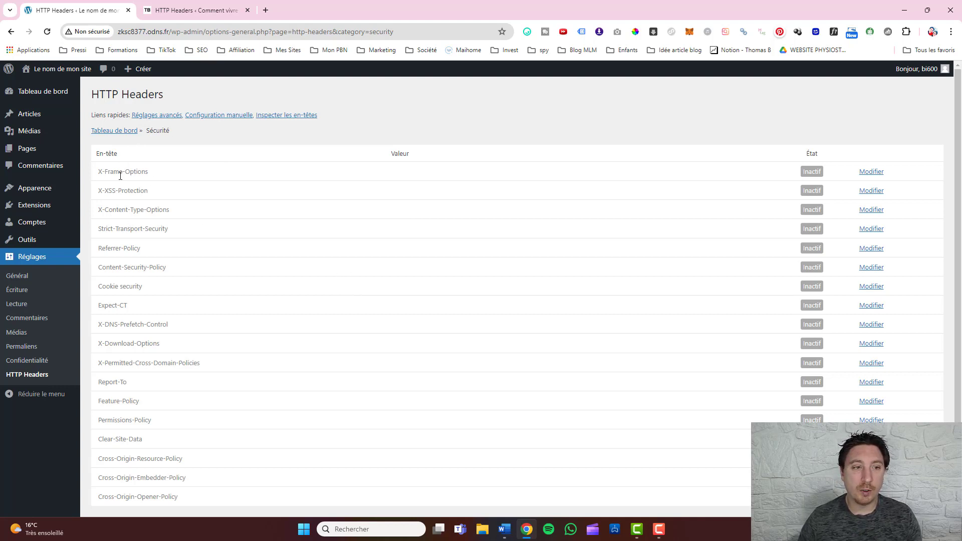
{"action": "left_click", "coordinate": [878, 173]}
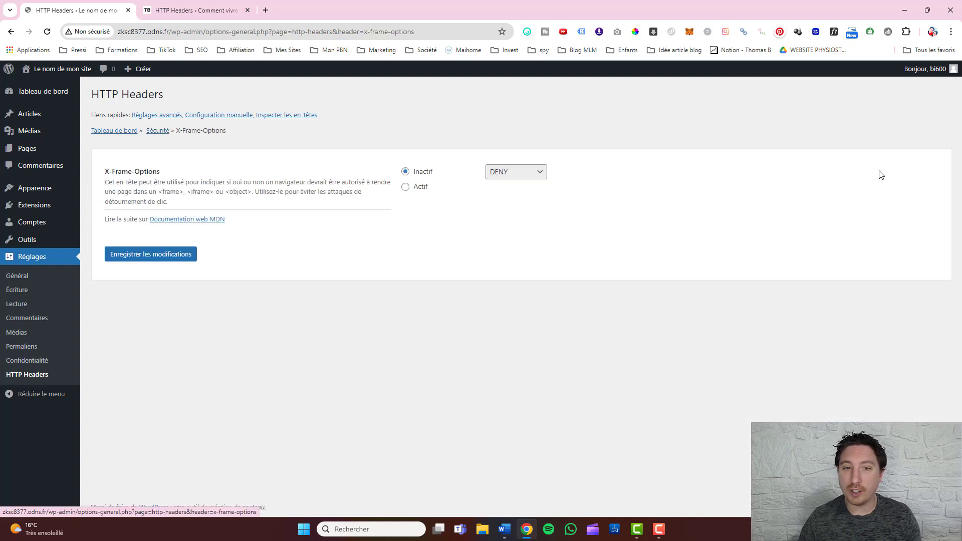
{"action": "left_click", "coordinate": [406, 188]}
{"action": "left_click", "coordinate": [511, 174]}
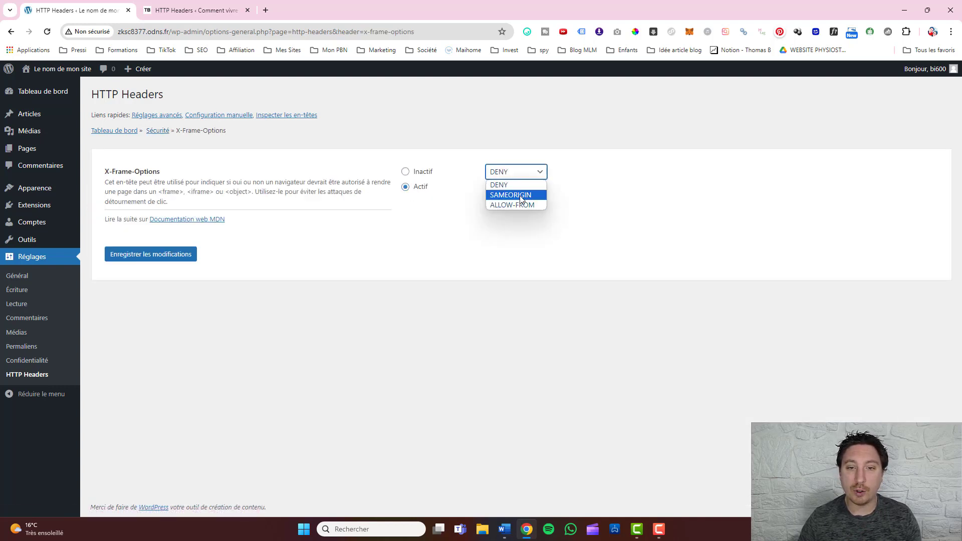
{"action": "left_click", "coordinate": [516, 195]}
{"action": "left_click", "coordinate": [147, 256]}
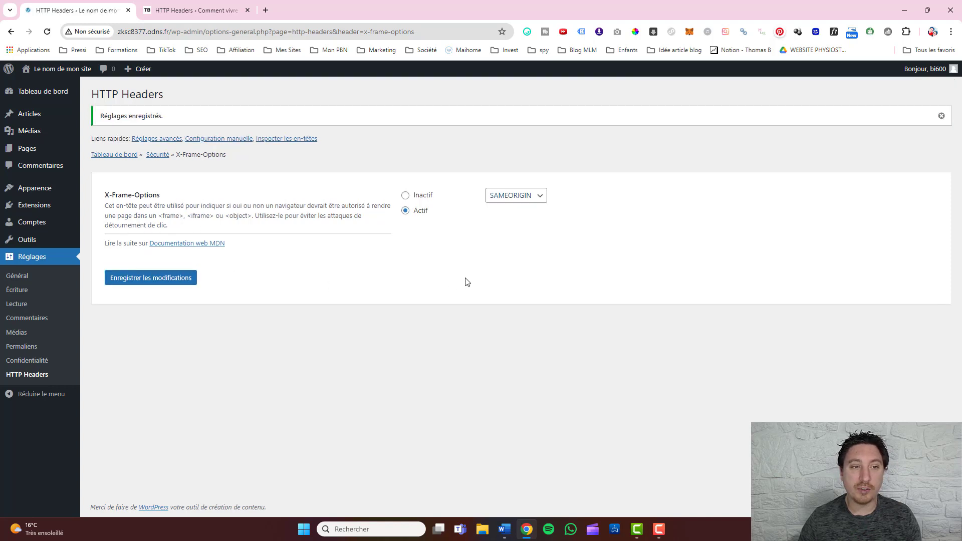
Activate the X-XSS-Protection security header with the value "1; mode=block" and save the changes.
{"action": "left_click", "coordinate": [158, 155]}
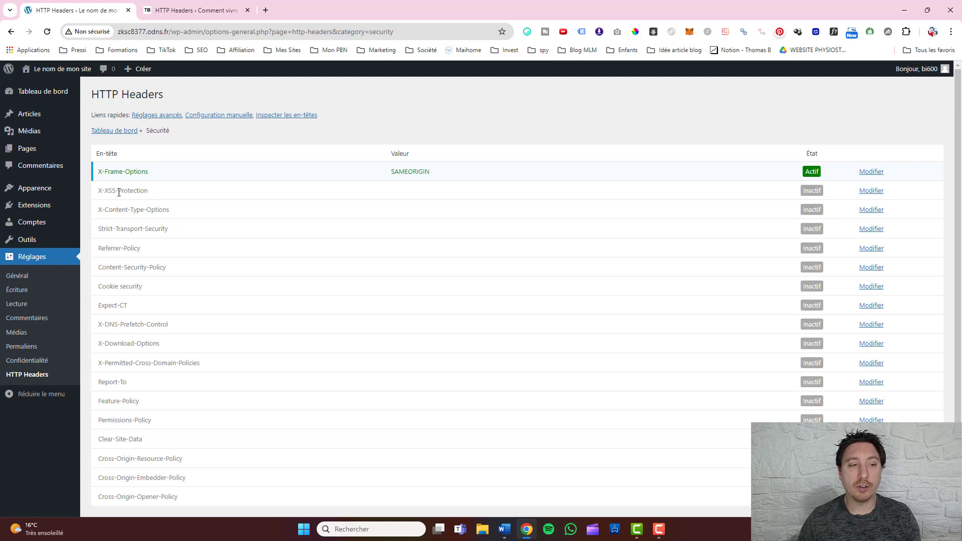
{"action": "left_click", "coordinate": [872, 191]}
{"action": "left_click", "coordinate": [417, 187]}
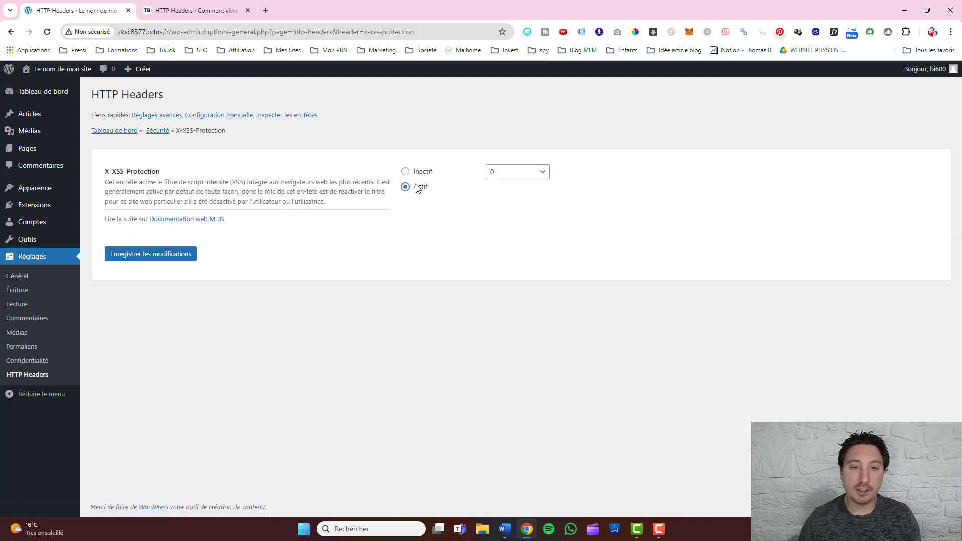
{"action": "left_click", "coordinate": [538, 176]}
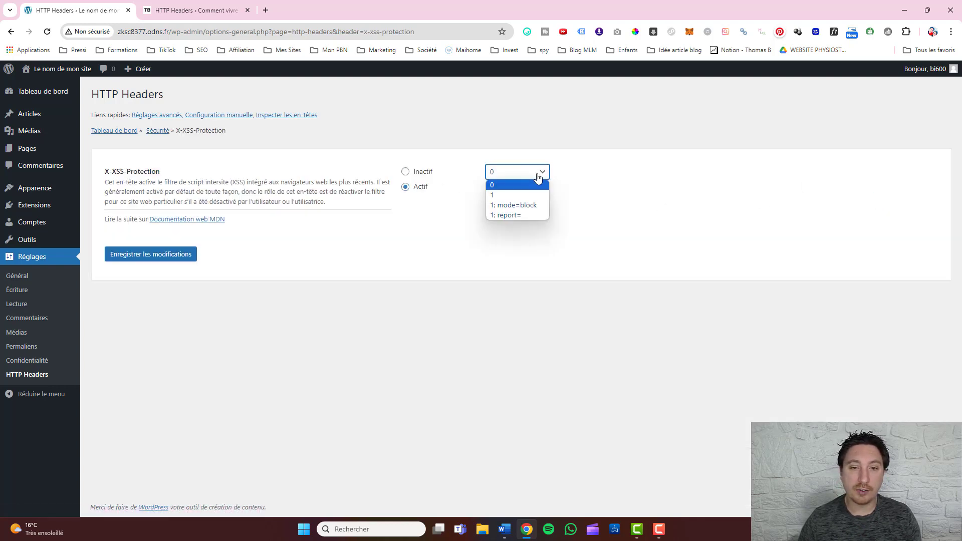
{"action": "left_click", "coordinate": [529, 205]}
{"action": "left_click", "coordinate": [153, 256]}
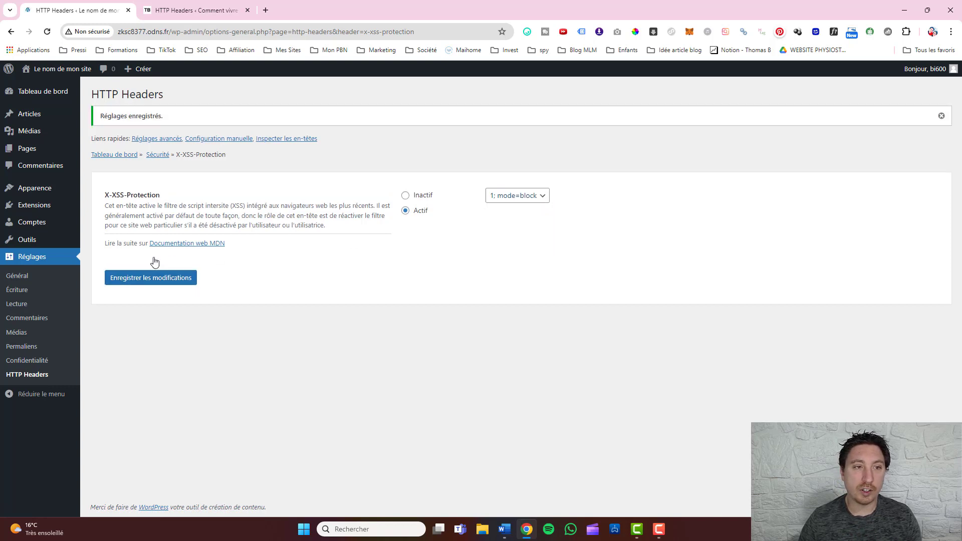
Activate the X-Content-Type-Options security header with the value nosniff and save the changes.
{"action": "left_click", "coordinate": [155, 155]}
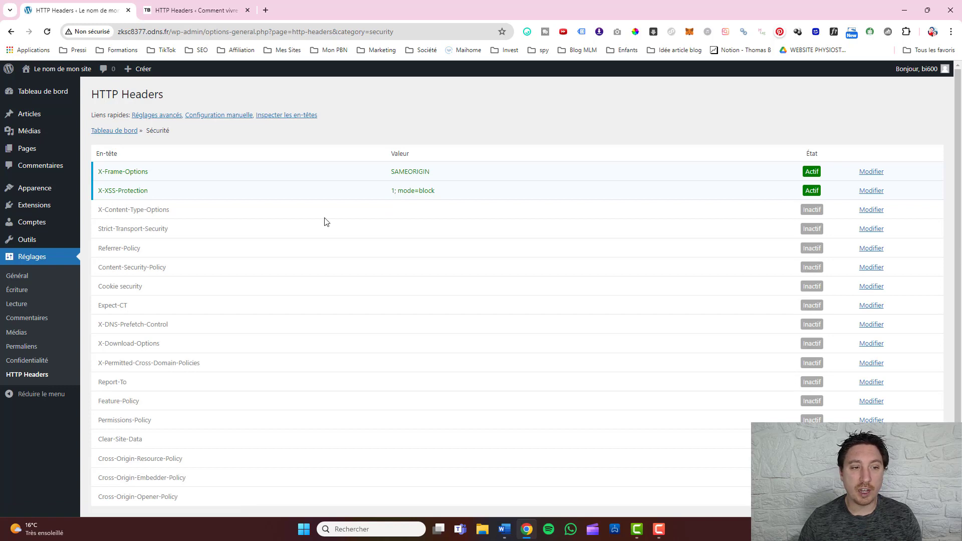
{"action": "left_click", "coordinate": [870, 209]}
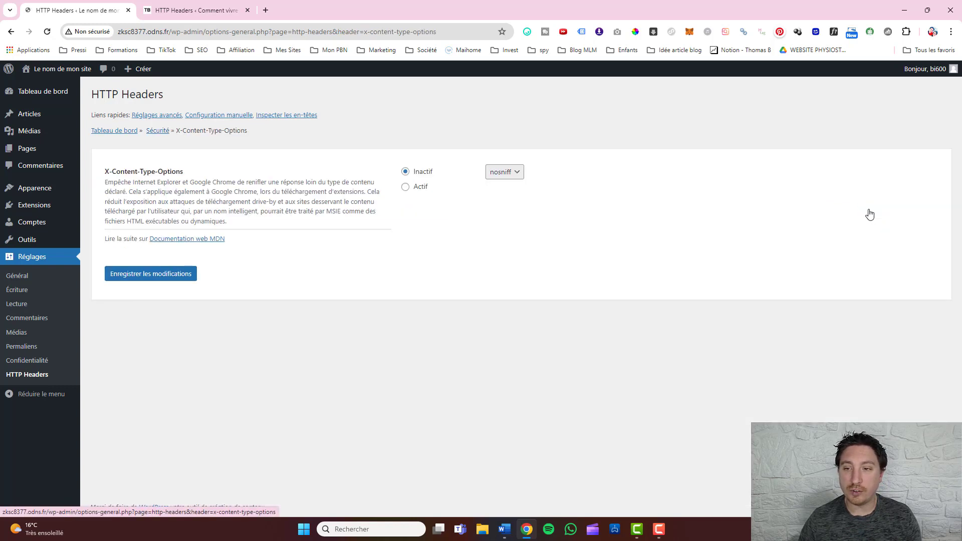
{"action": "left_click", "coordinate": [404, 188]}
{"action": "left_click", "coordinate": [504, 172]}
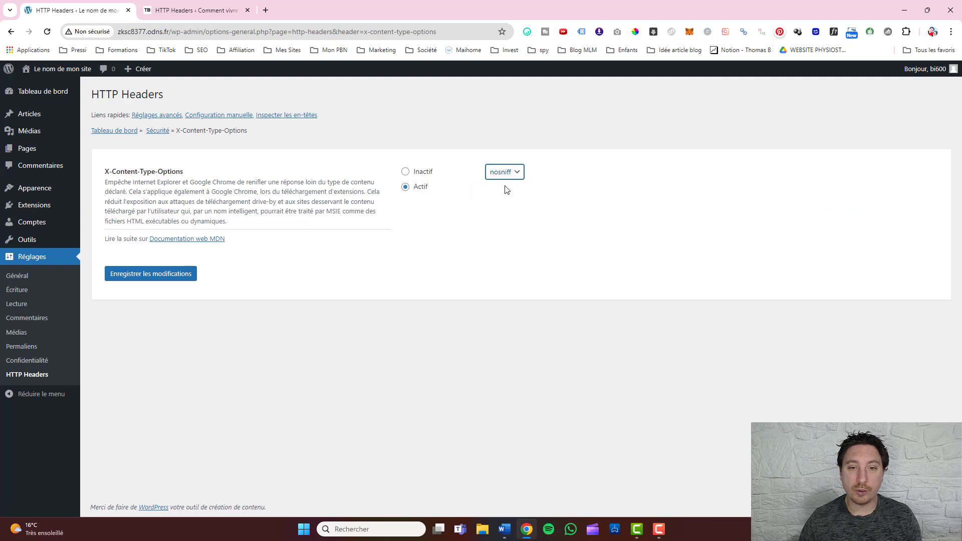
{"action": "left_click", "coordinate": [142, 278]}
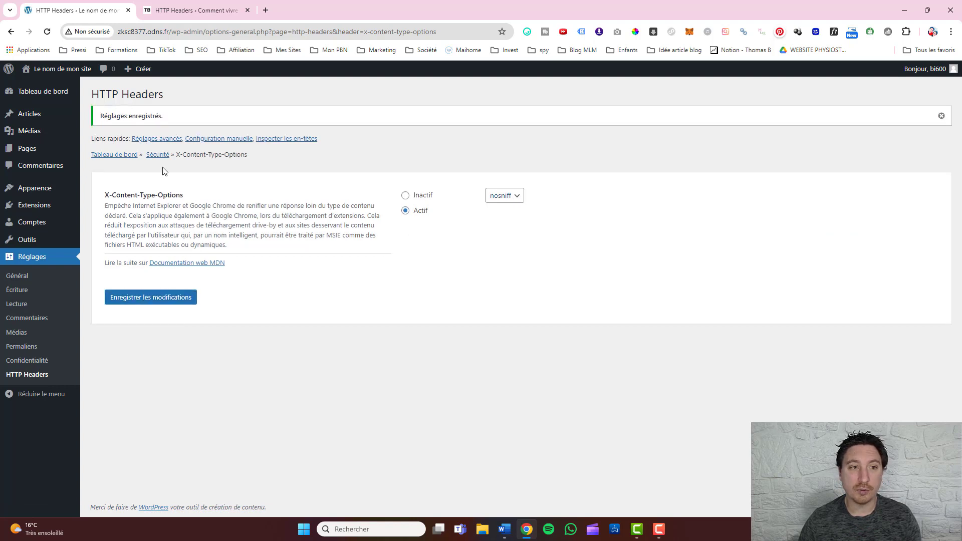
Activate Strict-Transport-Security with a max-age of 2 years, includeSubDomains and preload enabled, and save the changes.
{"action": "left_click", "coordinate": [157, 154]}
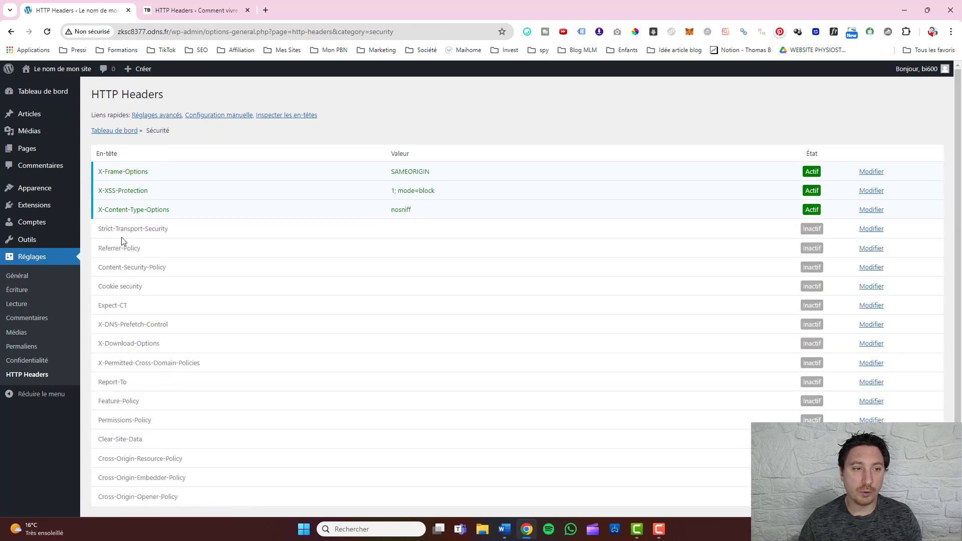
{"action": "left_click", "coordinate": [870, 229]}
{"action": "left_click", "coordinate": [405, 187]}
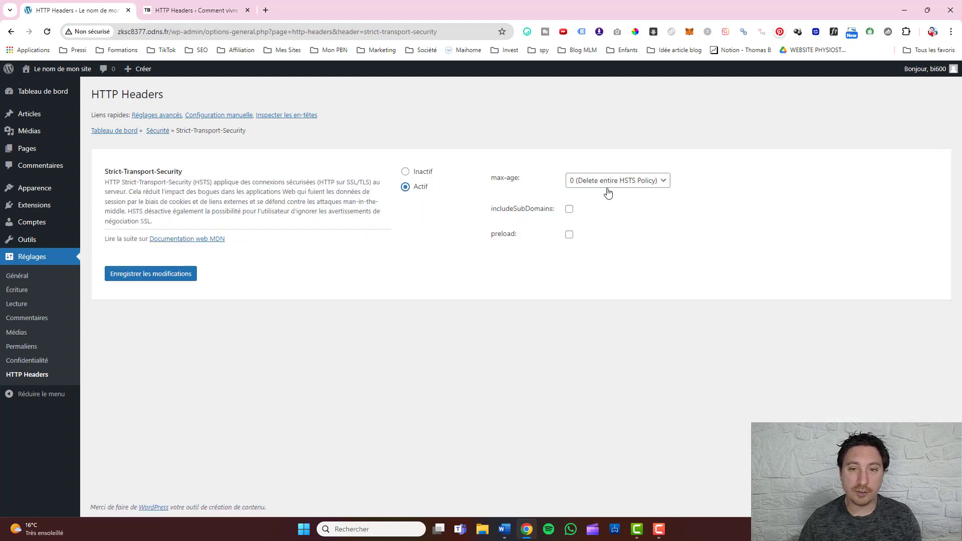
{"action": "left_click", "coordinate": [647, 184]}
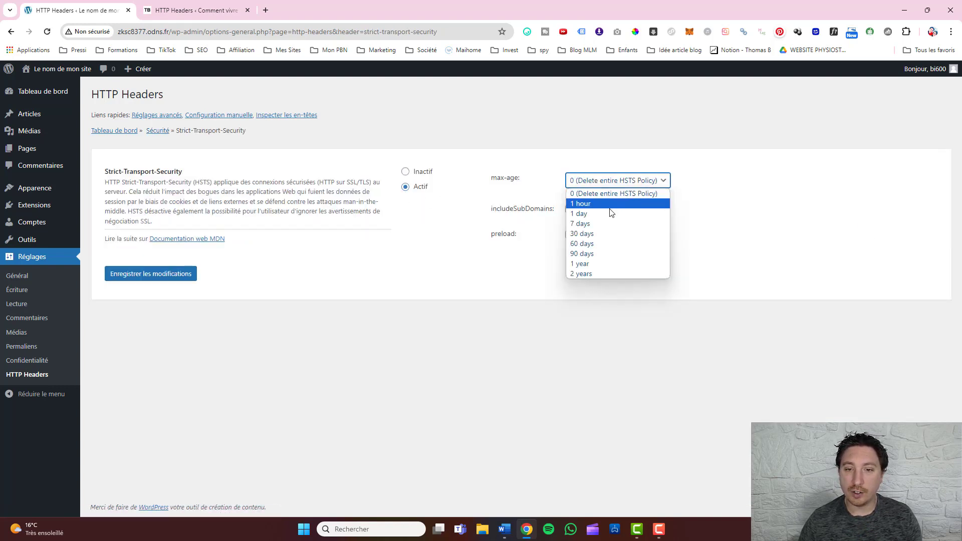
{"action": "left_click", "coordinate": [596, 273]}
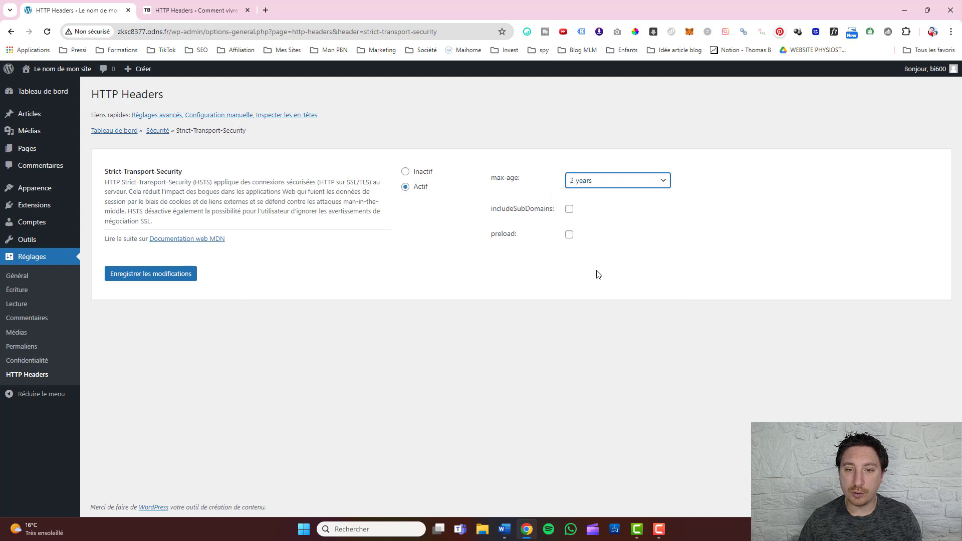
{"action": "left_click", "coordinate": [569, 210]}
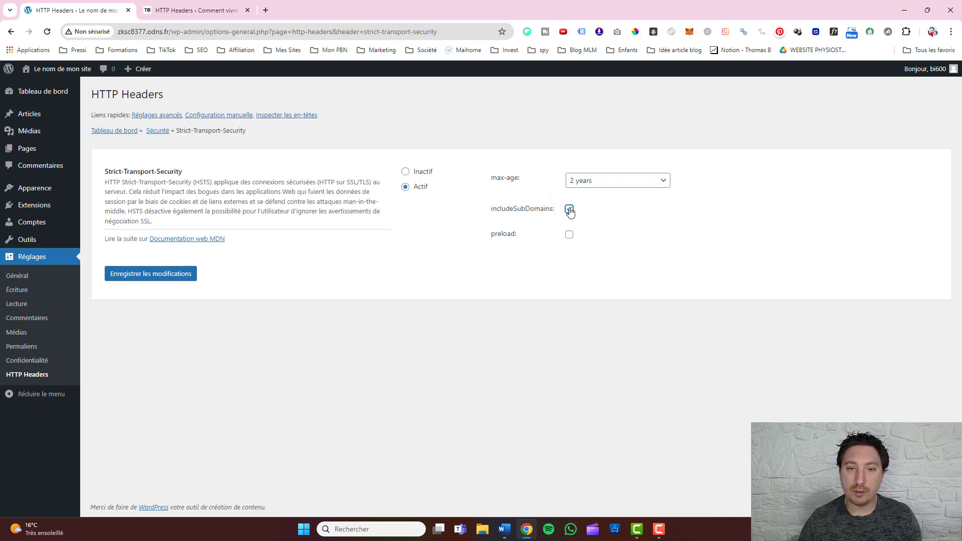
{"action": "left_click", "coordinate": [570, 236]}
{"action": "left_click", "coordinate": [133, 273]}
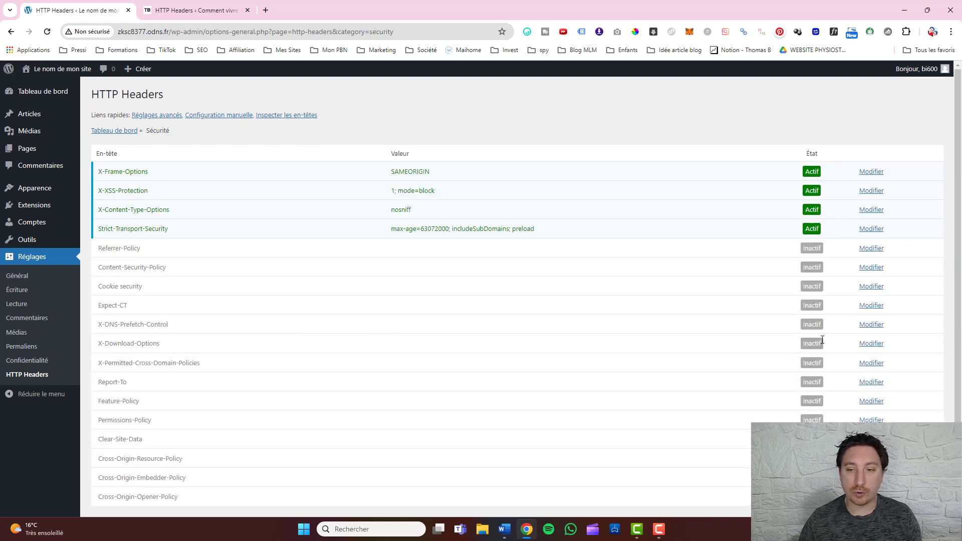
Activate the X-DNS-Prefetch-Control security header with the value on and save the changes.
{"action": "left_click", "coordinate": [871, 325]}
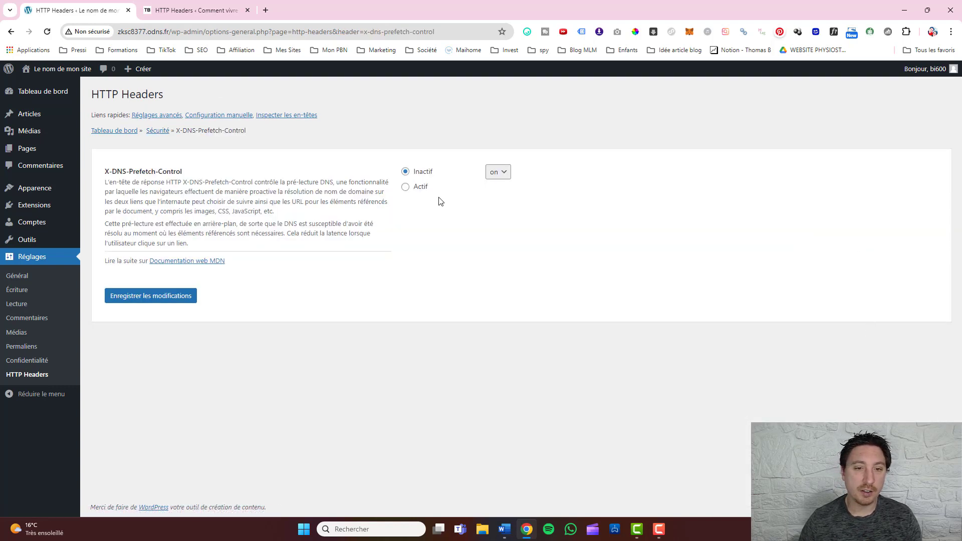
{"action": "left_click", "coordinate": [424, 188]}
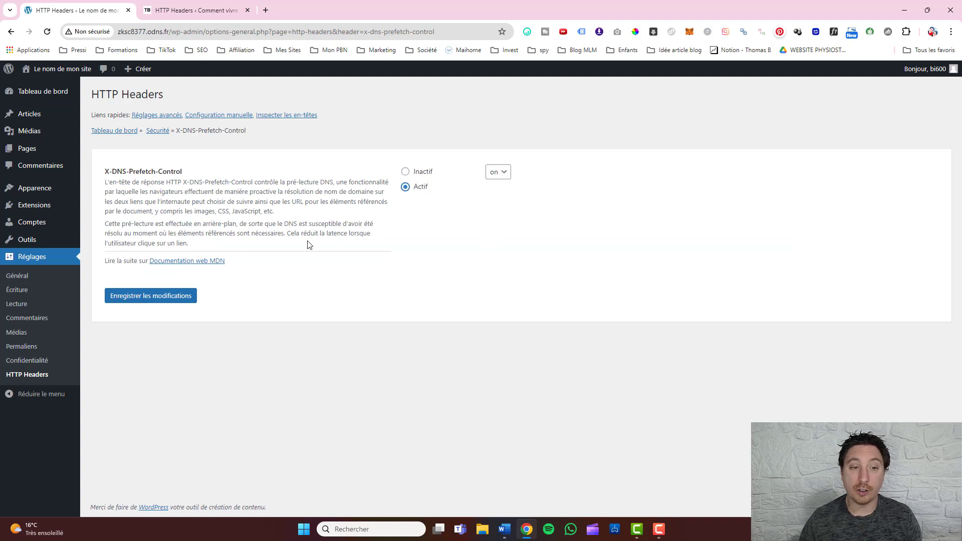
{"action": "left_click", "coordinate": [134, 300]}
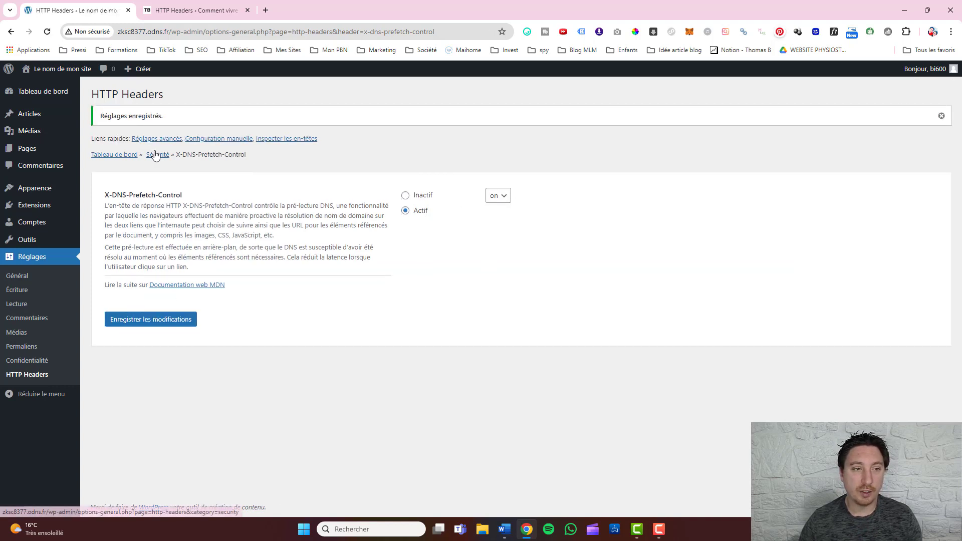
Activate the Content-Encoding header in the Compression category with the BROTLI; DEFLATE module.
{"action": "left_click", "coordinate": [154, 156]}
{"action": "left_click", "coordinate": [119, 132]}
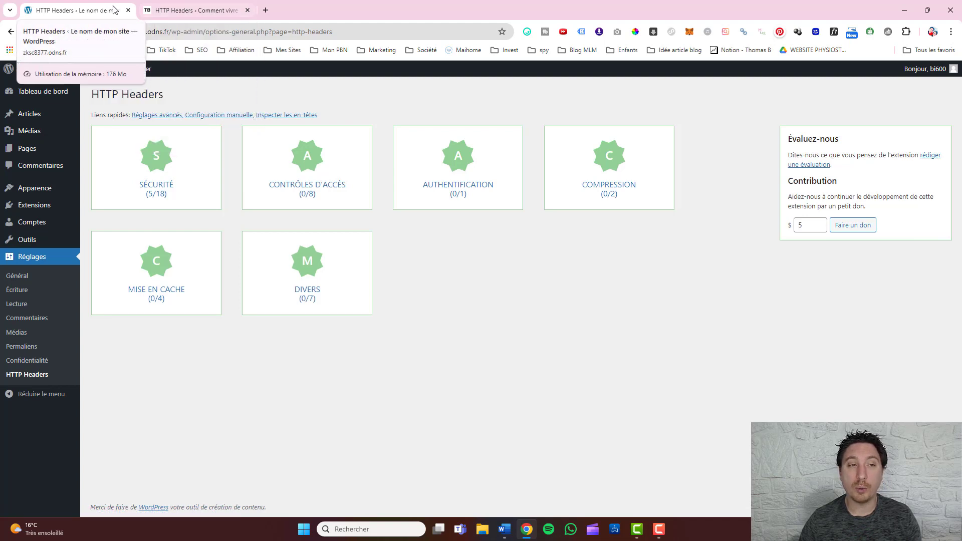
{"action": "left_click", "coordinate": [620, 174]}
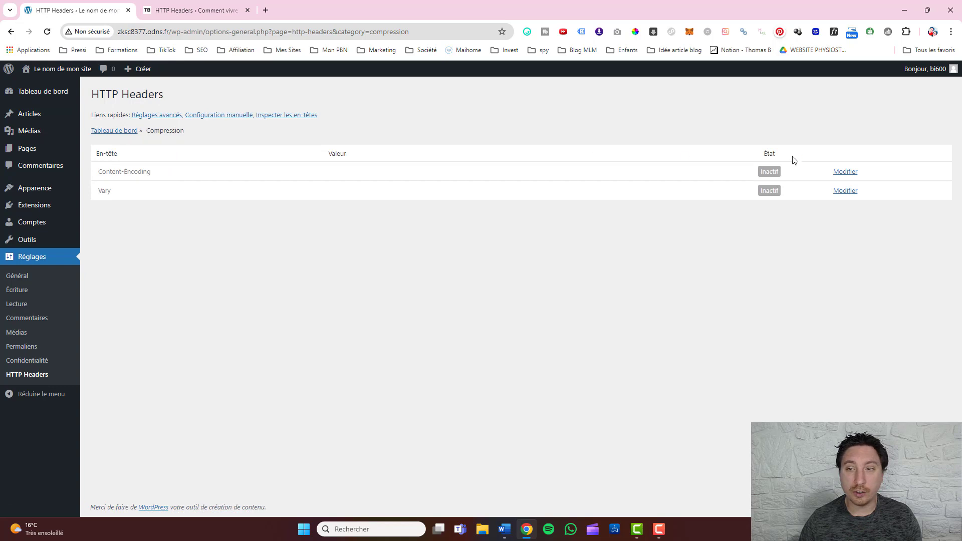
{"action": "left_click", "coordinate": [845, 171]}
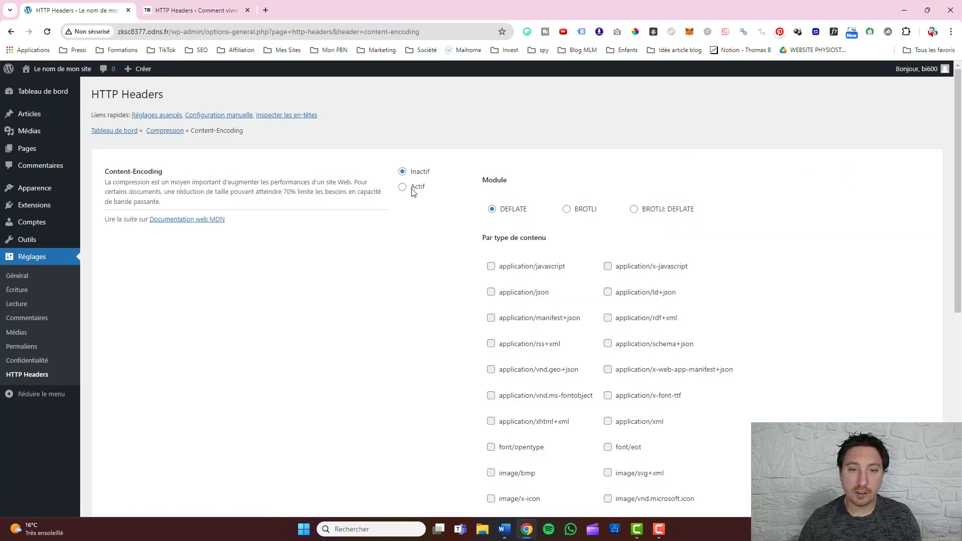
{"action": "left_click", "coordinate": [404, 188]}
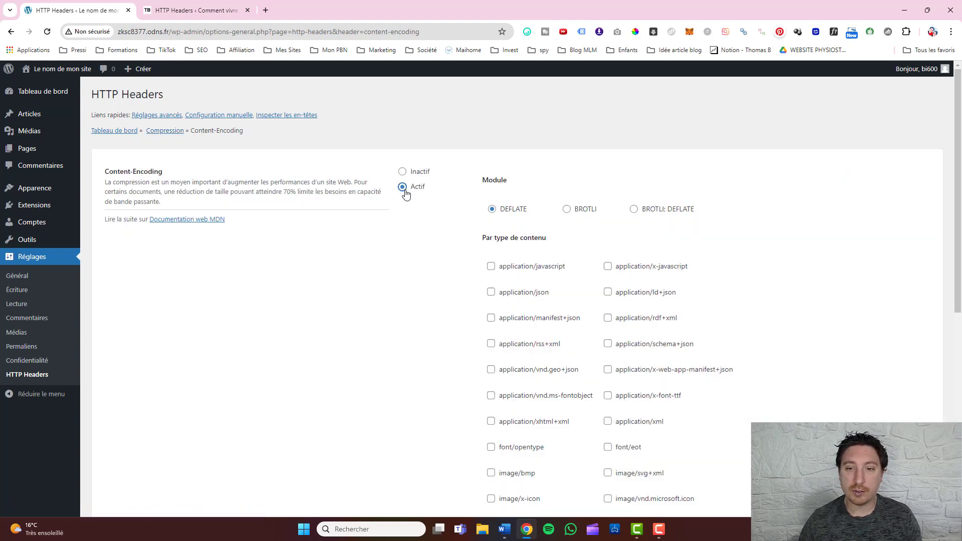
{"action": "left_click", "coordinate": [638, 211]}
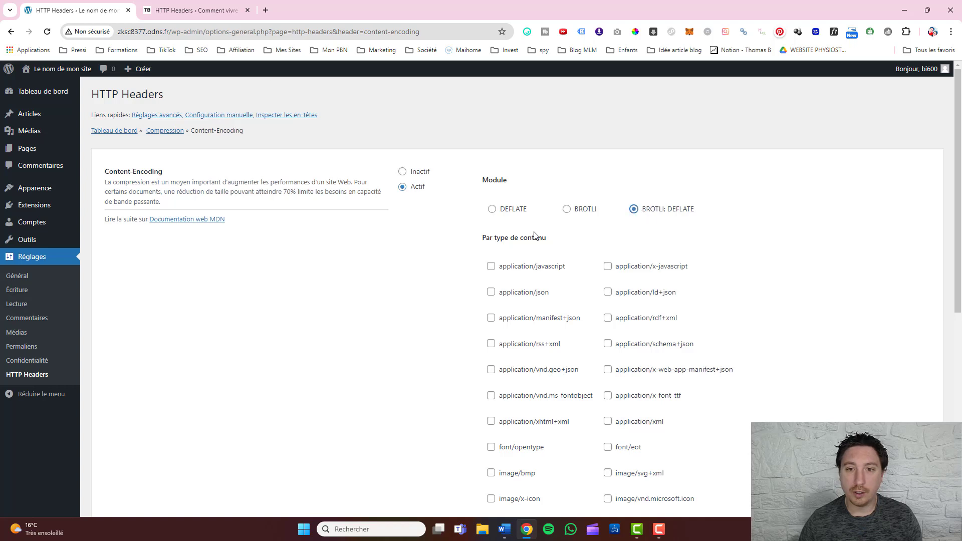
Enable Content-Encoding compression for all application content types, from application/javascript and application/x-javascript through application/xhtml+xml and application/xml.
{"action": "left_click", "coordinate": [491, 268]}
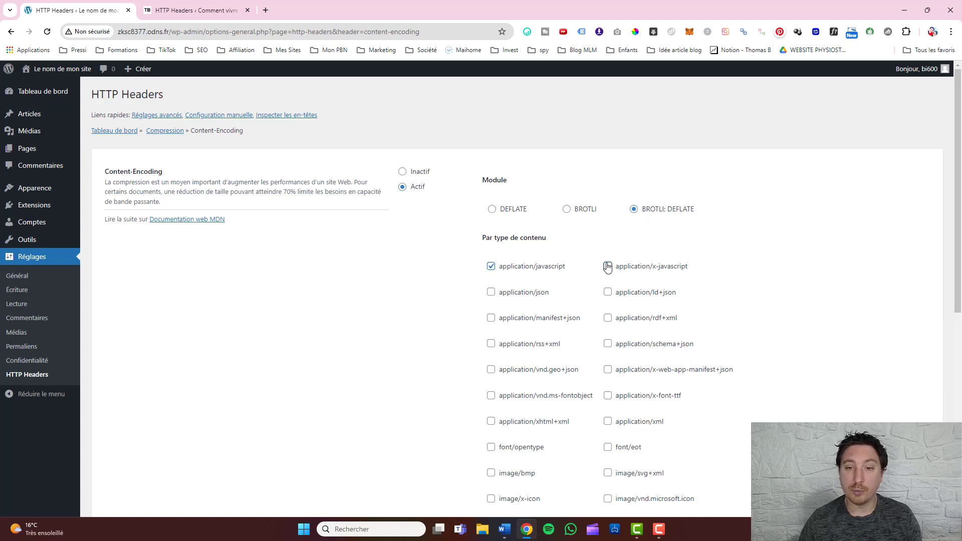
{"action": "left_click", "coordinate": [608, 267]}
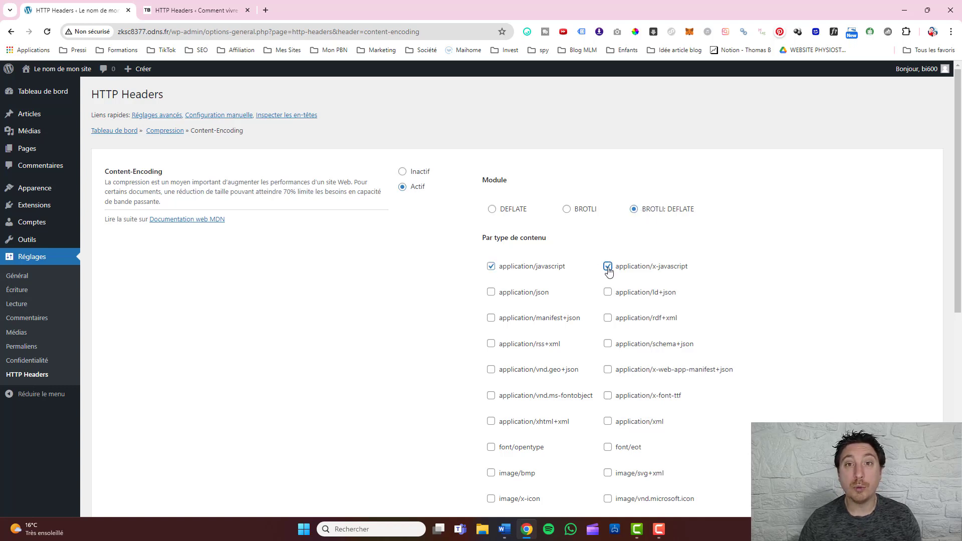
{"action": "left_click", "coordinate": [492, 293]}
{"action": "left_click", "coordinate": [608, 293]}
{"action": "left_click", "coordinate": [609, 319]}
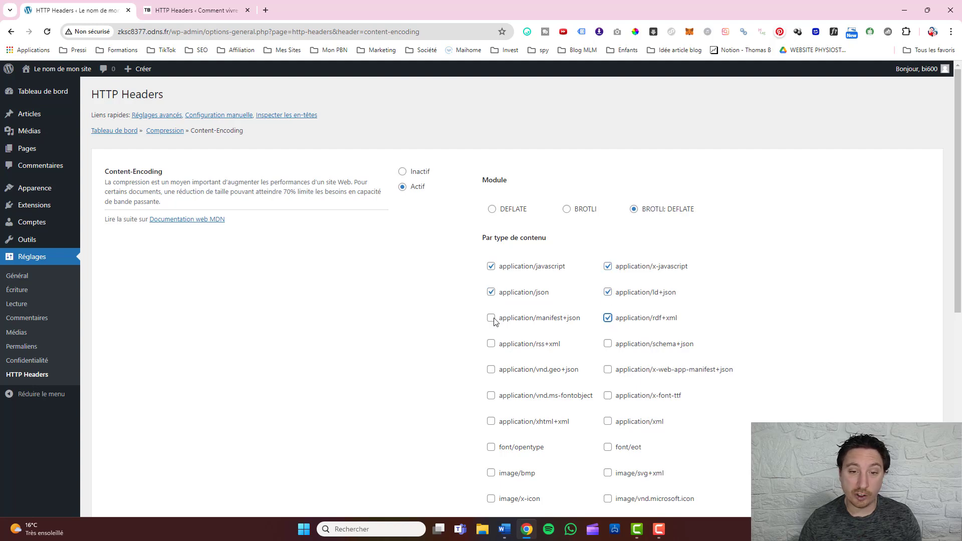
{"action": "left_click", "coordinate": [491, 319]}
{"action": "left_click", "coordinate": [492, 345]}
{"action": "left_click", "coordinate": [608, 345]}
{"action": "left_click", "coordinate": [608, 370]}
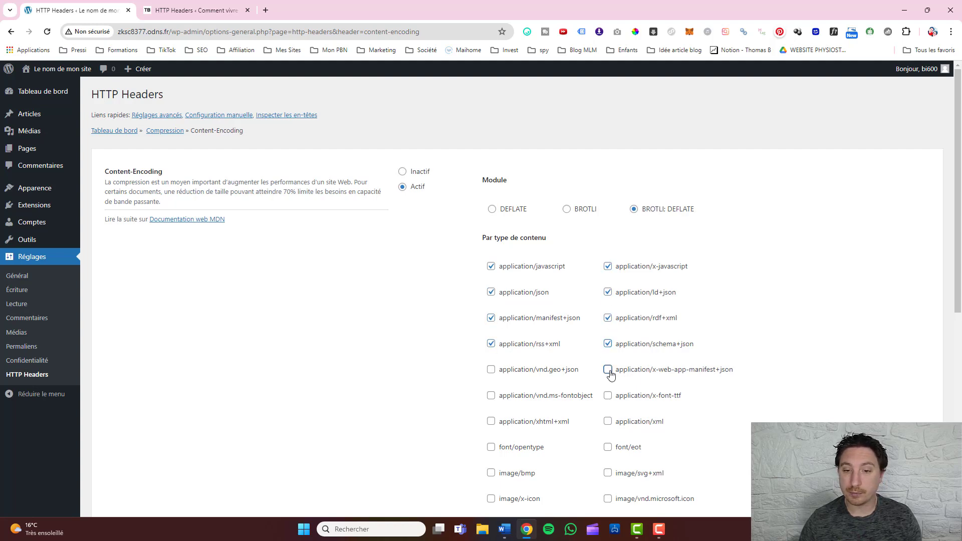
{"action": "left_click", "coordinate": [491, 370]}
{"action": "scroll", "coordinate": [516, 369], "scroll_direction": "down", "scroll_amount": 3}
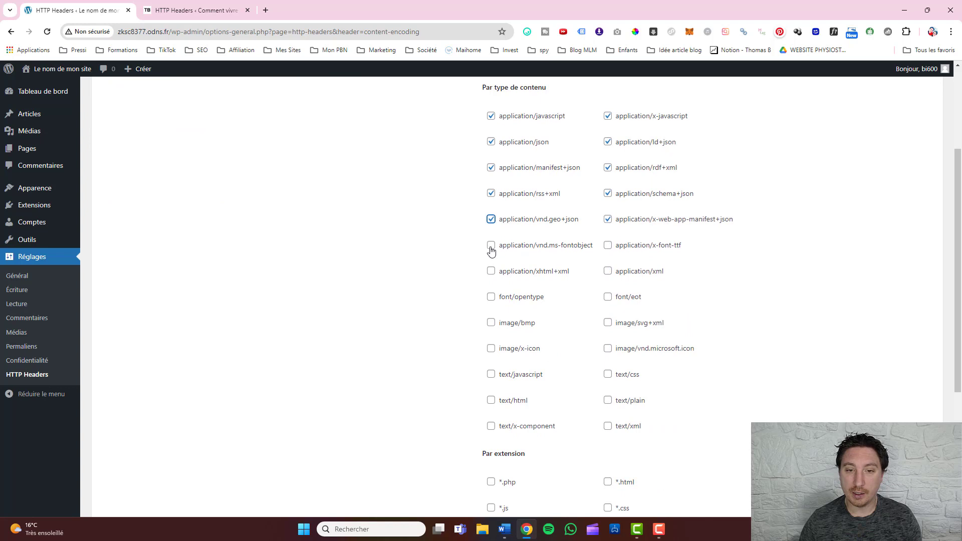
{"action": "left_click", "coordinate": [491, 245]}
{"action": "left_click", "coordinate": [608, 245]}
{"action": "left_click", "coordinate": [608, 271]}
{"action": "left_click", "coordinate": [491, 271]}
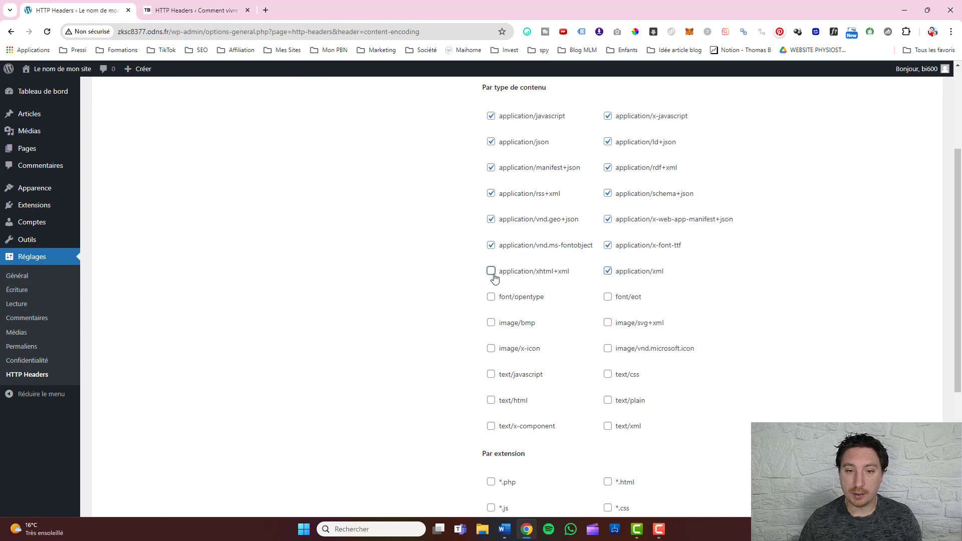
Include all font, image and text content types in the compression, from font/opentype through text/x-component and text/xml.
{"action": "left_click", "coordinate": [491, 298]}
{"action": "left_click", "coordinate": [608, 297]}
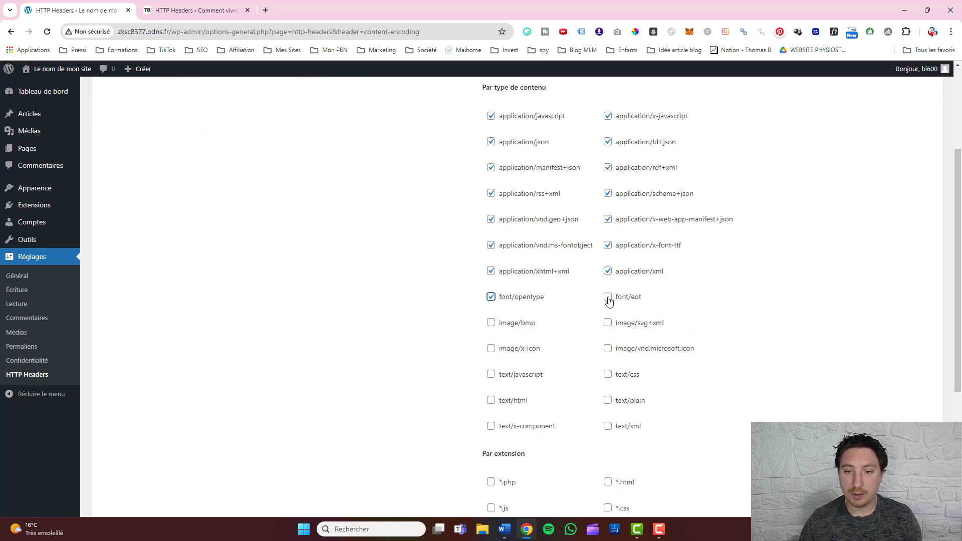
{"action": "left_click", "coordinate": [608, 323]}
{"action": "left_click", "coordinate": [491, 323]}
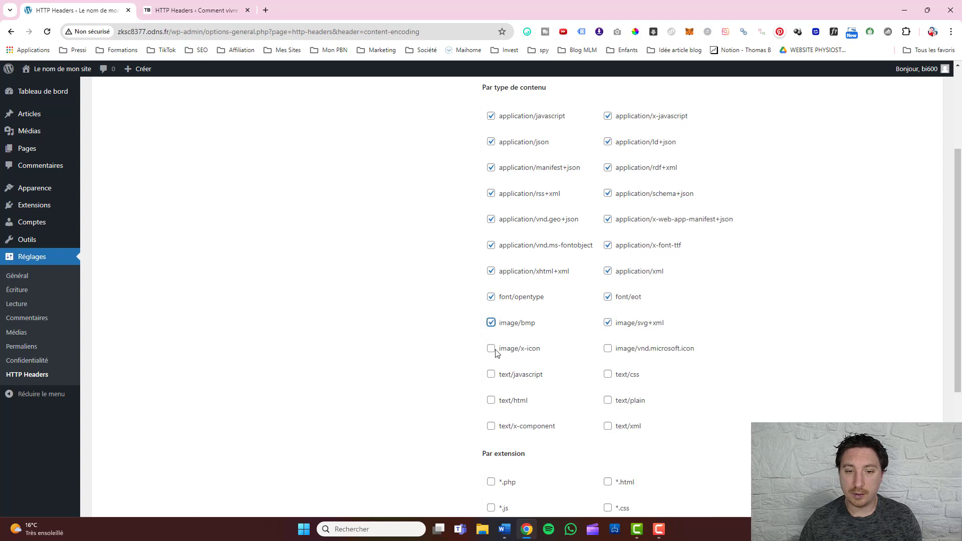
{"action": "left_click", "coordinate": [491, 348]}
{"action": "left_click", "coordinate": [491, 374]}
{"action": "left_click", "coordinate": [607, 349]}
{"action": "left_click", "coordinate": [606, 373]}
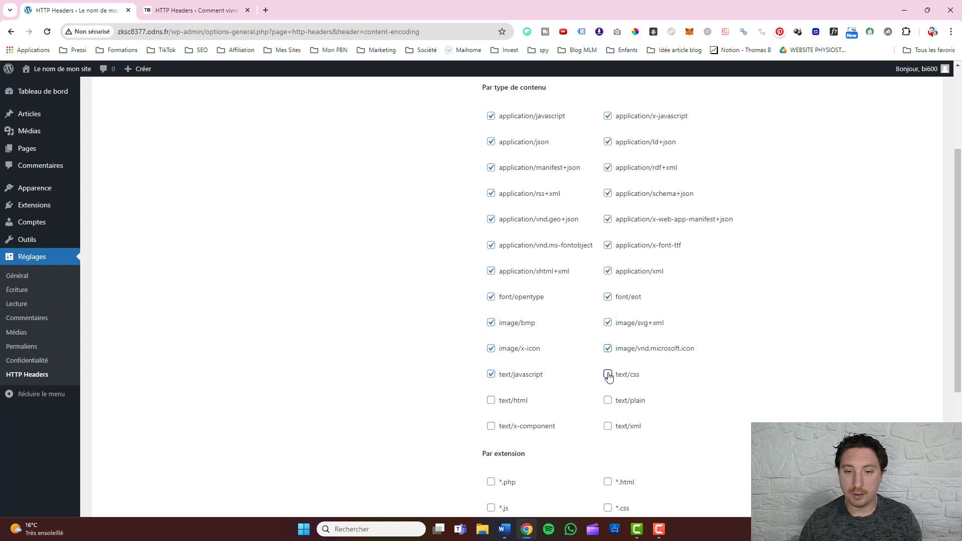
{"action": "left_click", "coordinate": [608, 399]}
{"action": "left_click", "coordinate": [609, 429]}
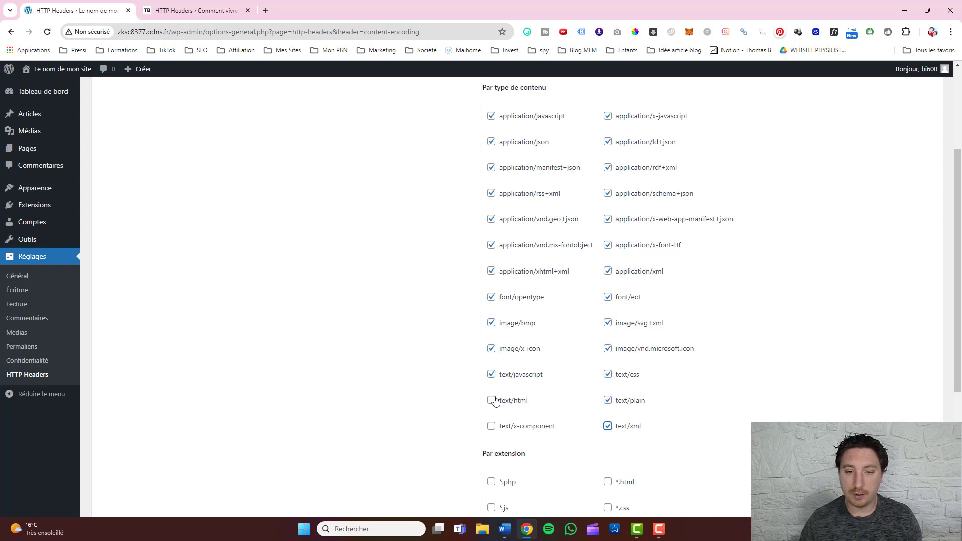
{"action": "left_click", "coordinate": [491, 401]}
{"action": "left_click", "coordinate": [491, 426]}
Enable compression for every listed file extension, from *.php and *.html through *.otf and *.eot, and save the changes.
{"action": "scroll", "coordinate": [591, 376], "scroll_direction": "down", "scroll_amount": 4}
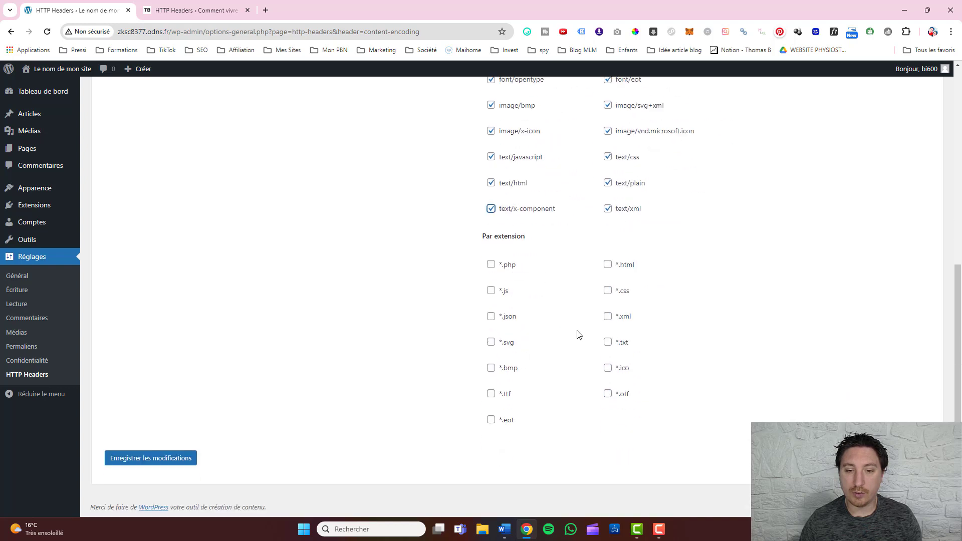
{"action": "left_click", "coordinate": [491, 265]}
{"action": "left_click", "coordinate": [492, 290]}
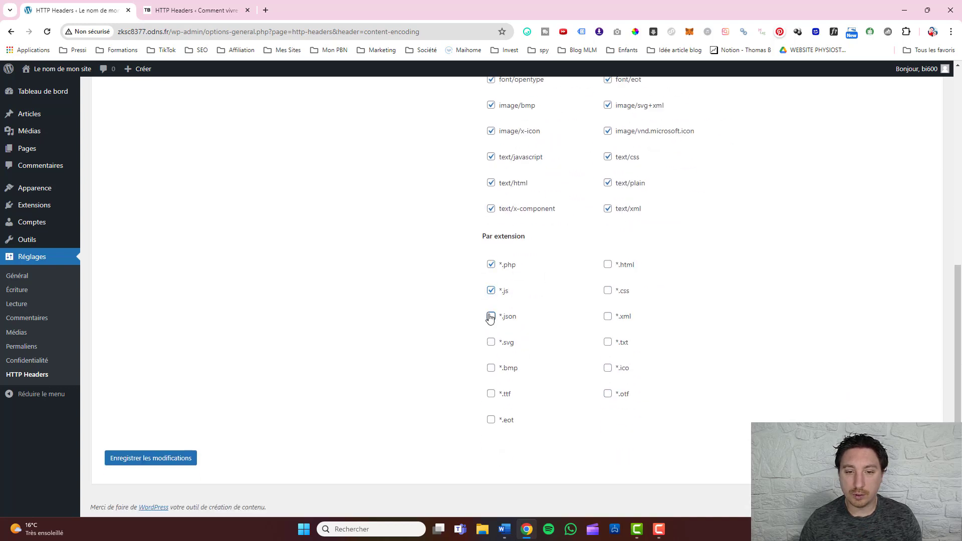
{"action": "left_click", "coordinate": [491, 316]}
{"action": "left_click", "coordinate": [491, 342]}
{"action": "left_click", "coordinate": [608, 342]}
{"action": "left_click", "coordinate": [608, 316]}
{"action": "left_click", "coordinate": [608, 291]}
{"action": "left_click", "coordinate": [607, 265]}
{"action": "left_click", "coordinate": [608, 368]}
{"action": "left_click", "coordinate": [608, 394]}
{"action": "left_click", "coordinate": [491, 420]}
{"action": "left_click", "coordinate": [491, 368]}
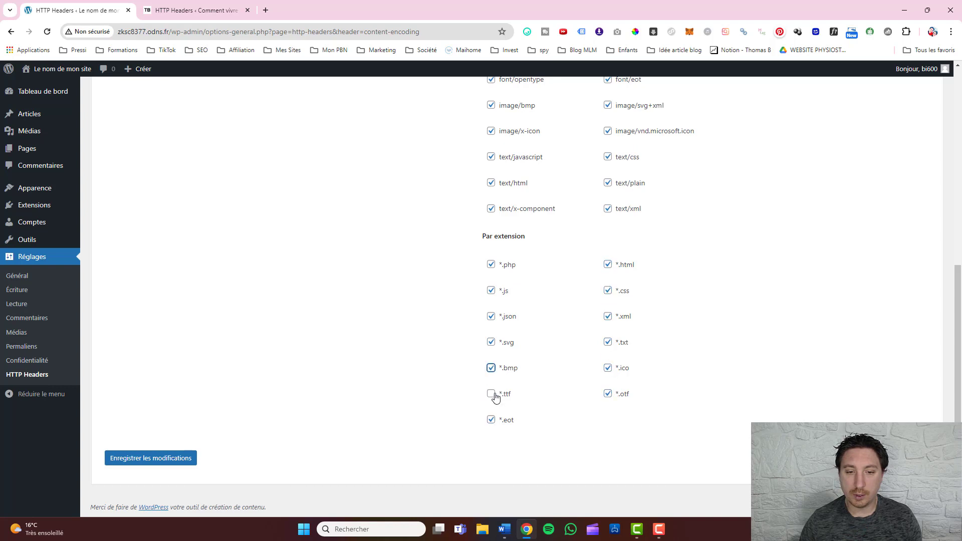
{"action": "left_click", "coordinate": [492, 395]}
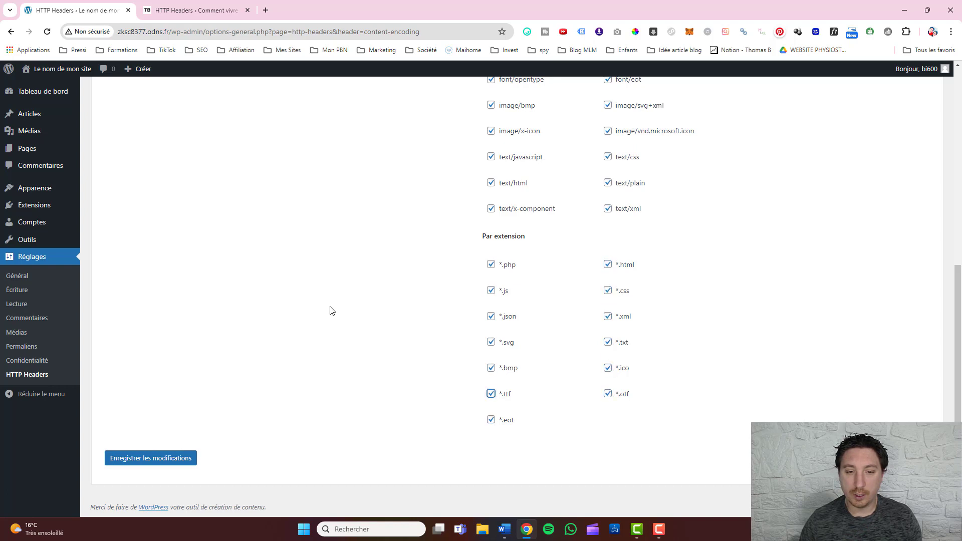
{"action": "left_click", "coordinate": [153, 462]}
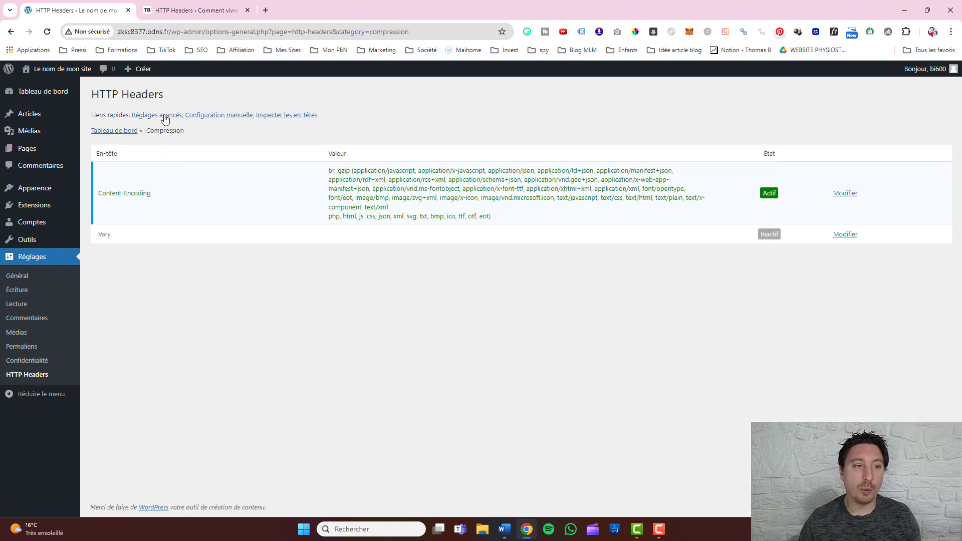
Return to the HTTP Headers dashboard and open the security category to review the configured headers.
{"action": "mouse_move", "coordinate": [35, 214]}
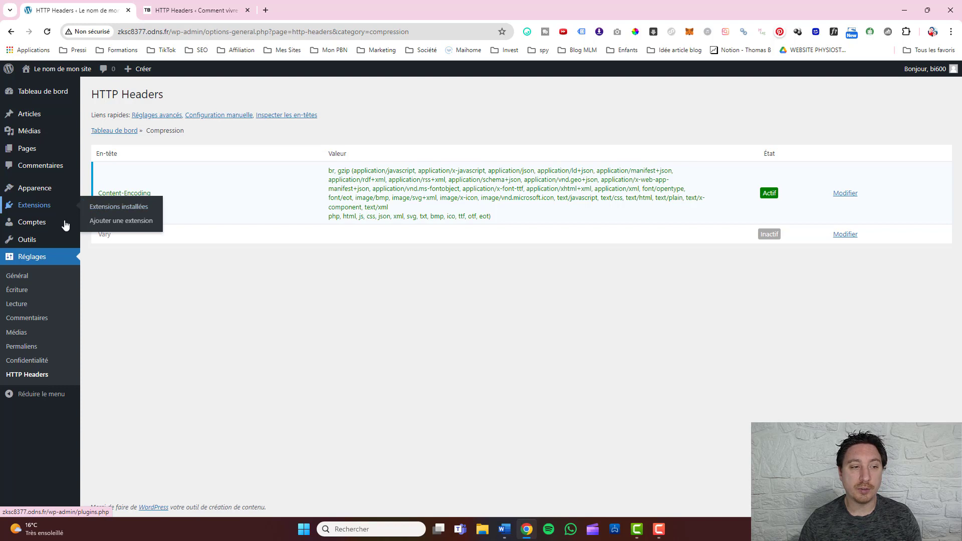
{"action": "left_click", "coordinate": [129, 131]}
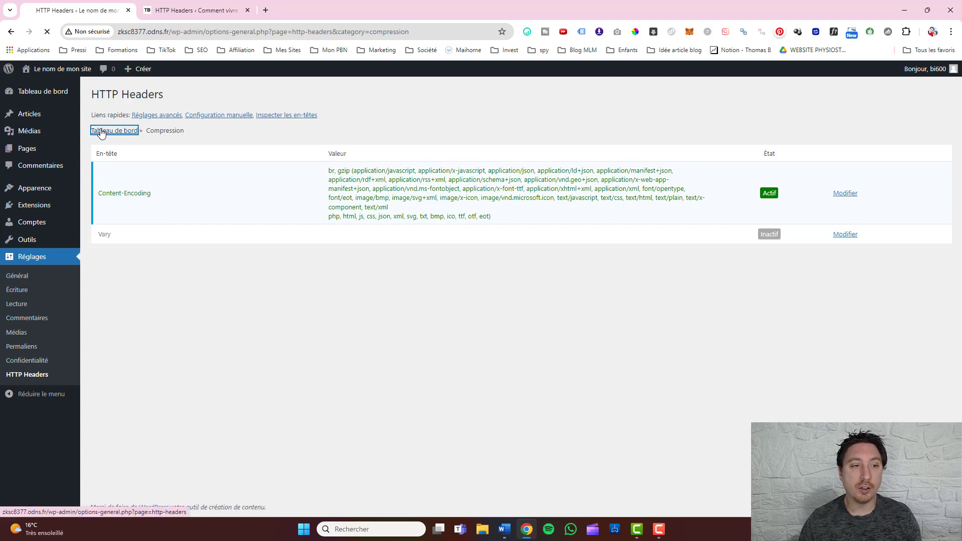
{"action": "left_click", "coordinate": [151, 163]}
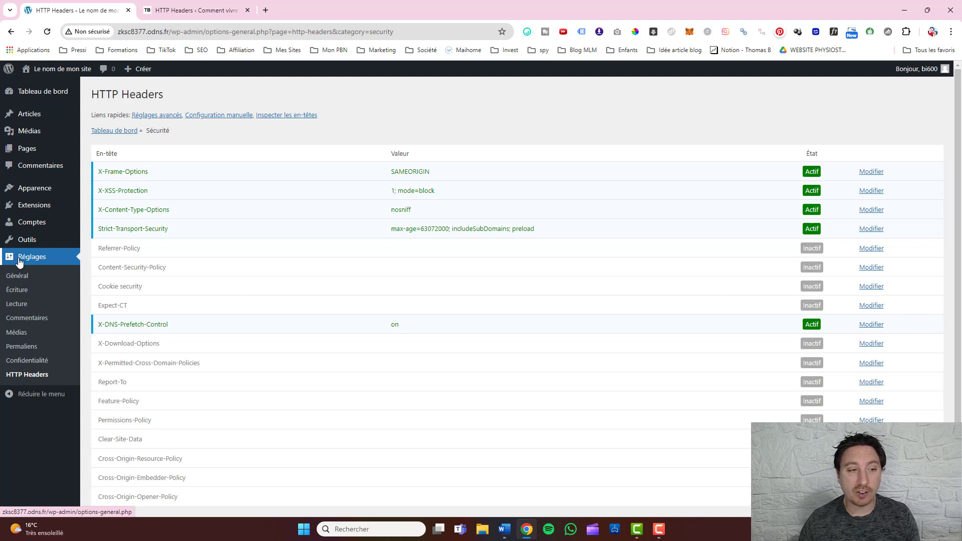
Find the Limit Login Attempts Reloaded plugin in the plugin directory, install it and activate it.
{"action": "mouse_move", "coordinate": [33, 213]}
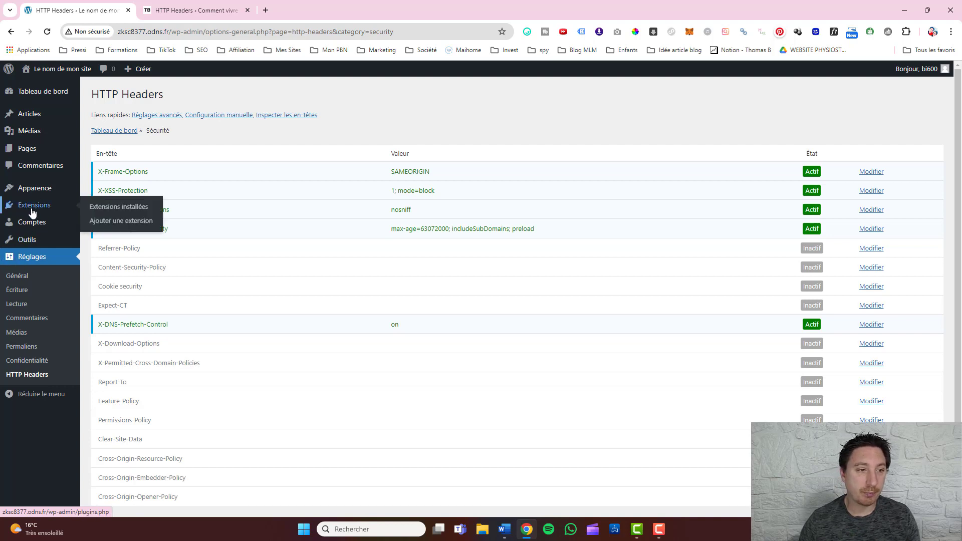
{"action": "left_click", "coordinate": [111, 224]}
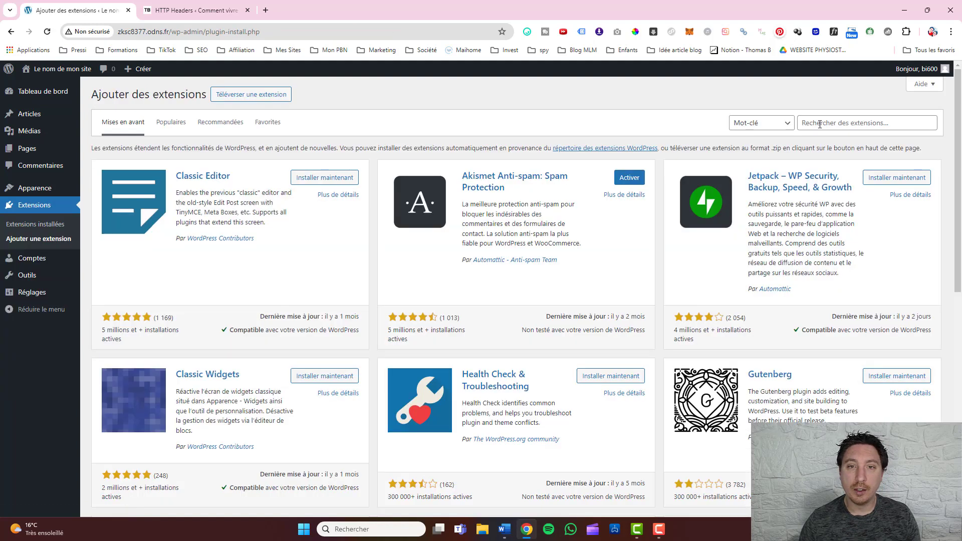
{"action": "left_click", "coordinate": [820, 123]}
{"action": "type", "text": "Limit Login Attempts Reloaded"}
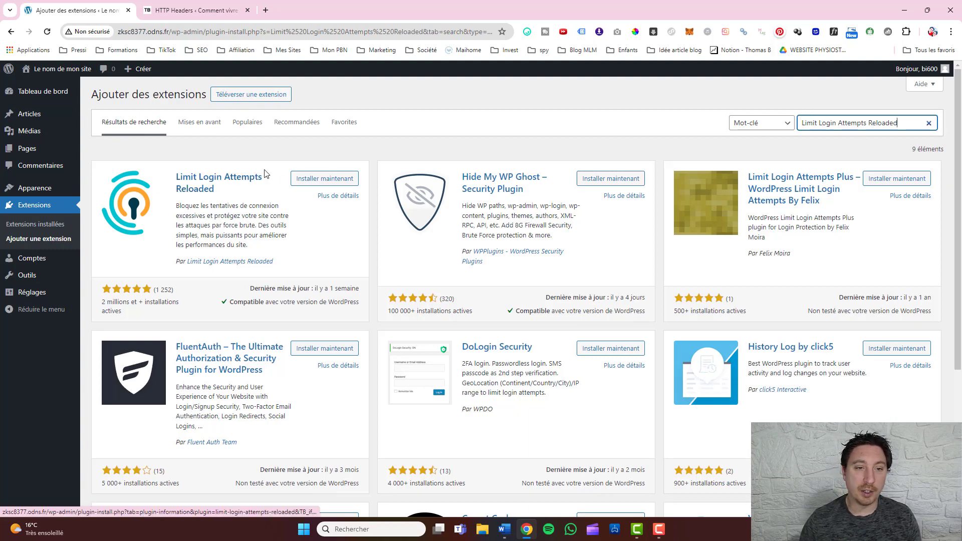
{"action": "left_click", "coordinate": [328, 184]}
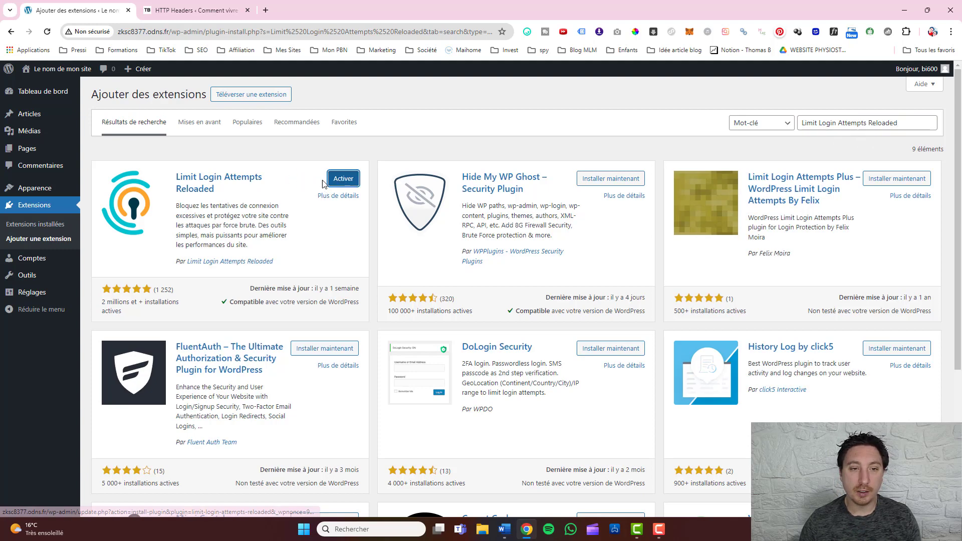
{"action": "left_click", "coordinate": [351, 185]}
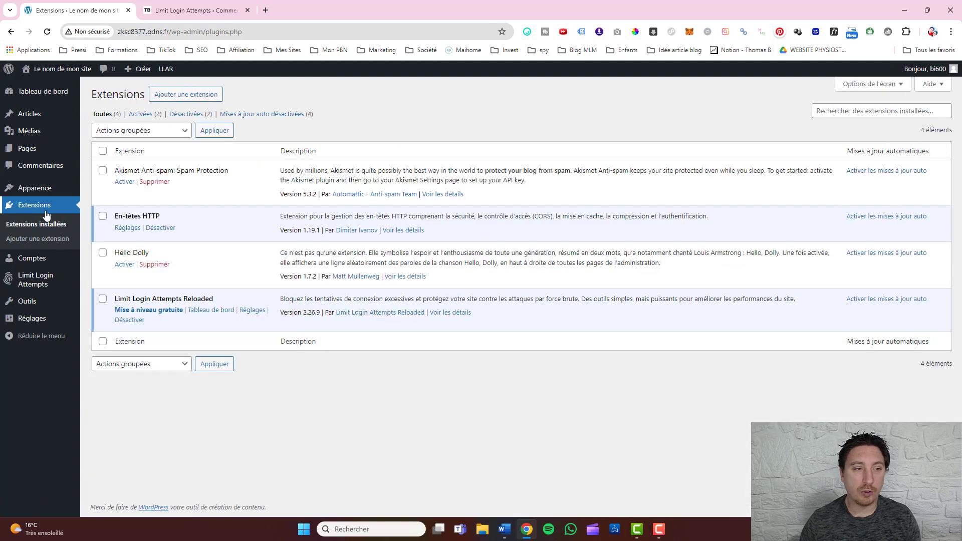
Enable RGPD compliance in the Limit Login Attempts Reloaded settings, review the notification and lockout options, and save the settings.
{"action": "left_click", "coordinate": [253, 311]}
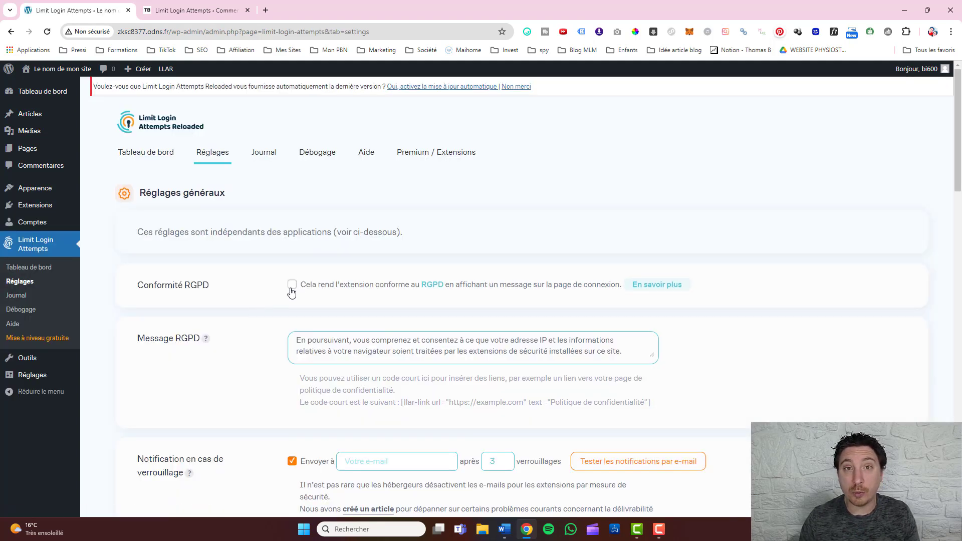
{"action": "scroll", "coordinate": [359, 200], "scroll_direction": "down", "scroll_amount": 3}
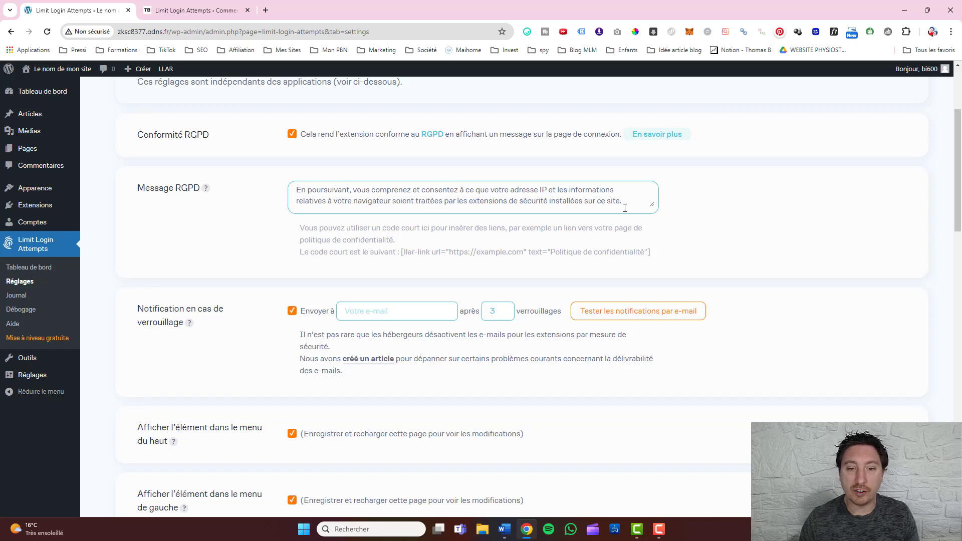
{"action": "scroll", "coordinate": [359, 232], "scroll_direction": "down", "scroll_amount": 1}
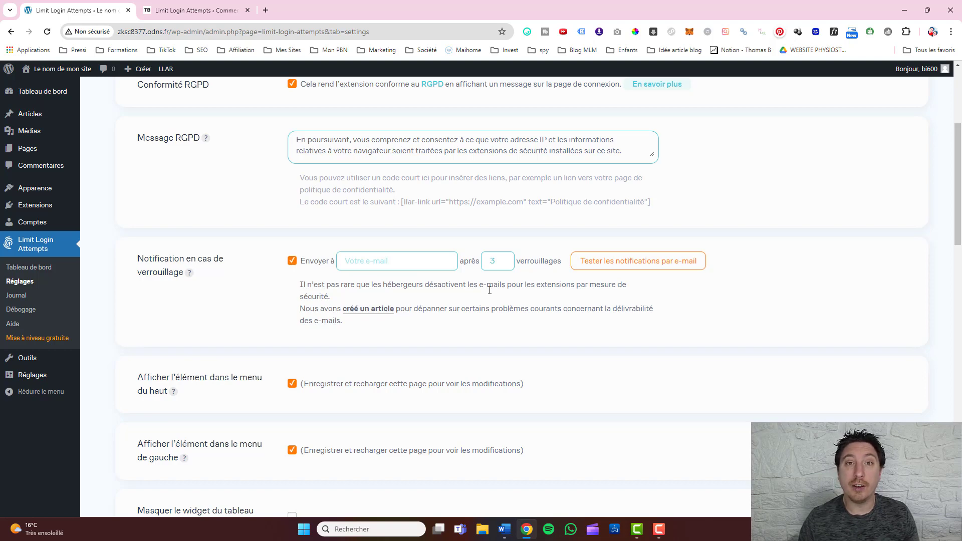
{"action": "scroll", "coordinate": [490, 290], "scroll_direction": "down", "scroll_amount": 4}
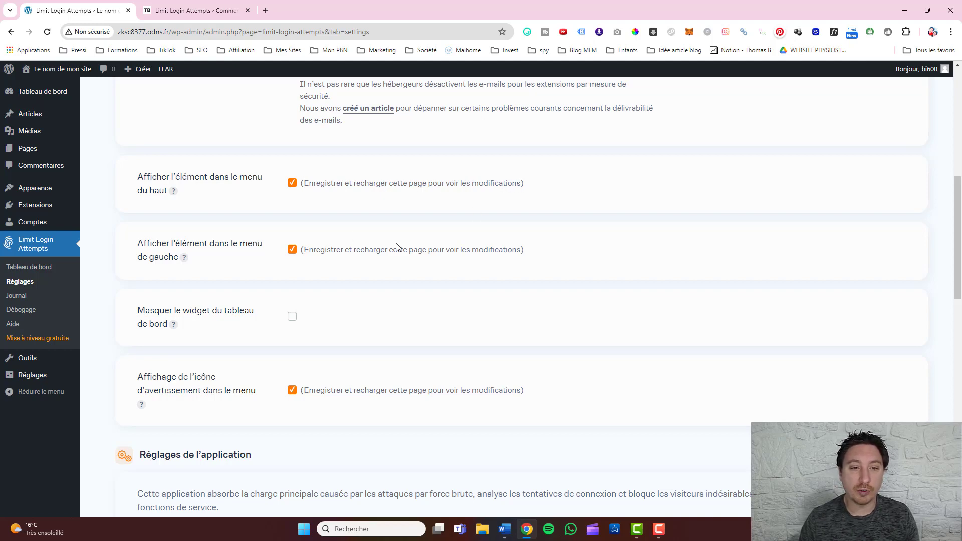
{"action": "scroll", "coordinate": [468, 254], "scroll_direction": "down", "scroll_amount": 11}
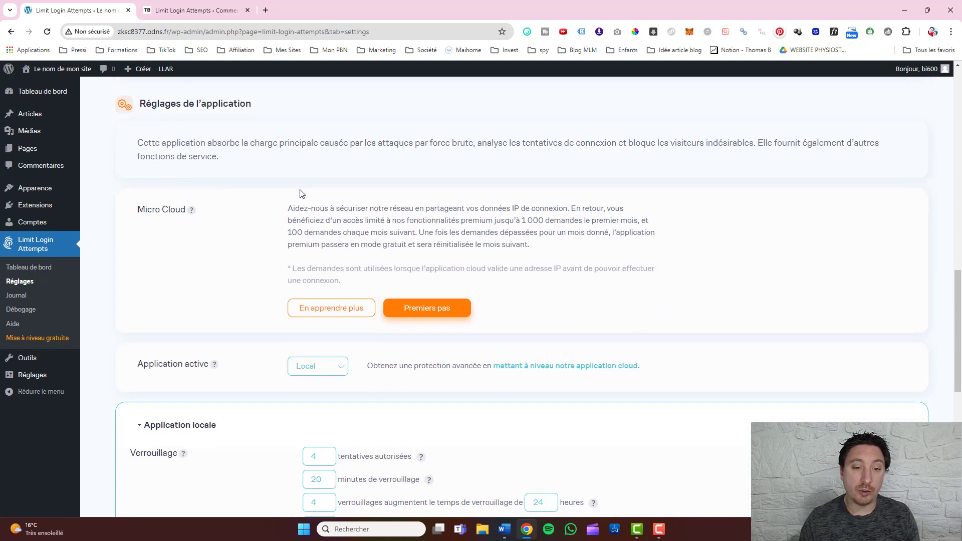
{"action": "scroll", "coordinate": [168, 162], "scroll_direction": "down", "scroll_amount": 3}
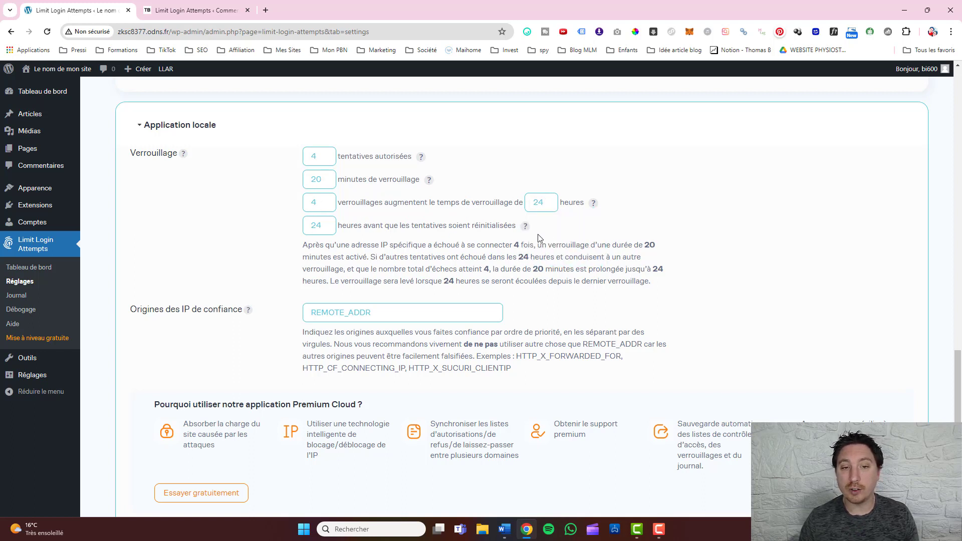
{"action": "scroll", "coordinate": [447, 176], "scroll_direction": "down", "scroll_amount": 2}
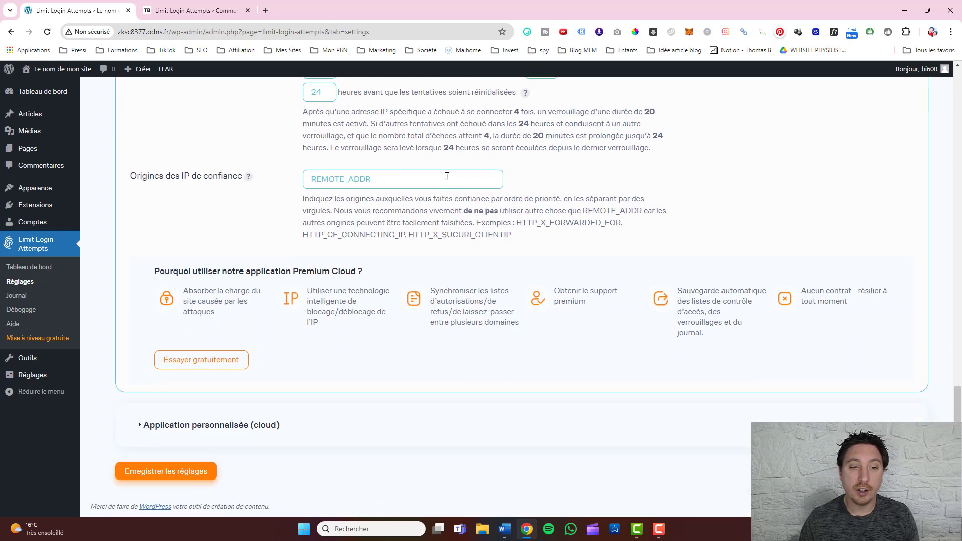
{"action": "left_click", "coordinate": [167, 474]}
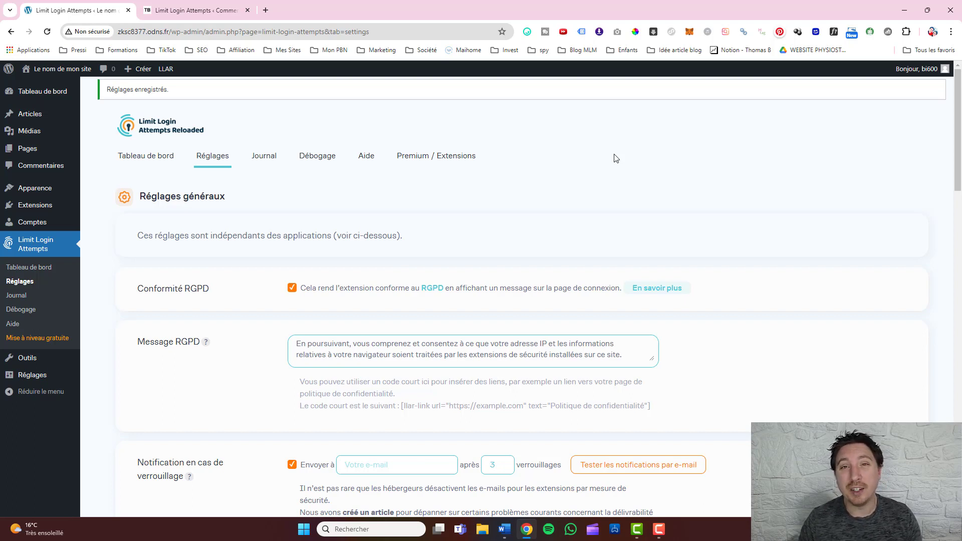
Find the WPS Hide Login plugin in the plugin directory, install it and activate it.
{"action": "scroll", "coordinate": [615, 159], "scroll_direction": "down", "scroll_amount": 3}
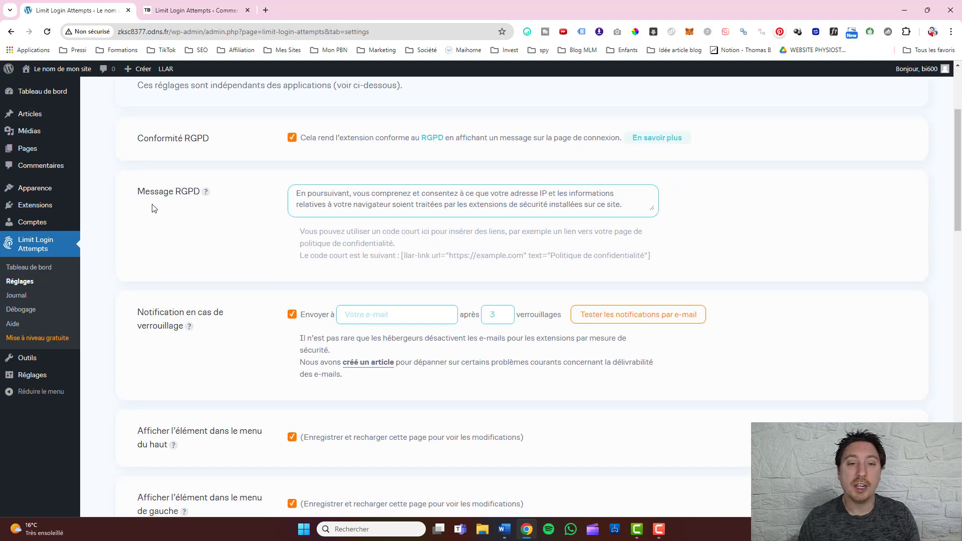
{"action": "scroll", "coordinate": [188, 178], "scroll_direction": "down", "scroll_amount": 2}
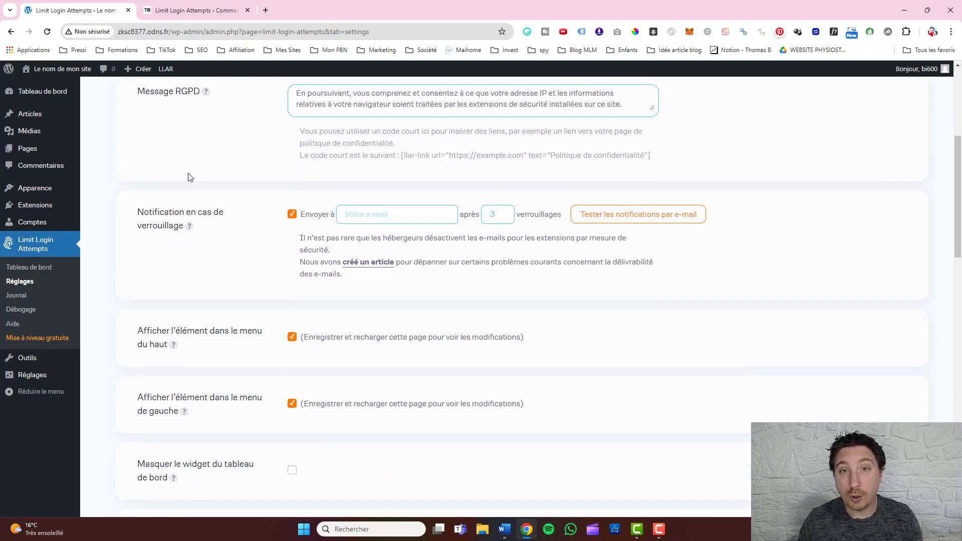
{"action": "mouse_move", "coordinate": [39, 208]}
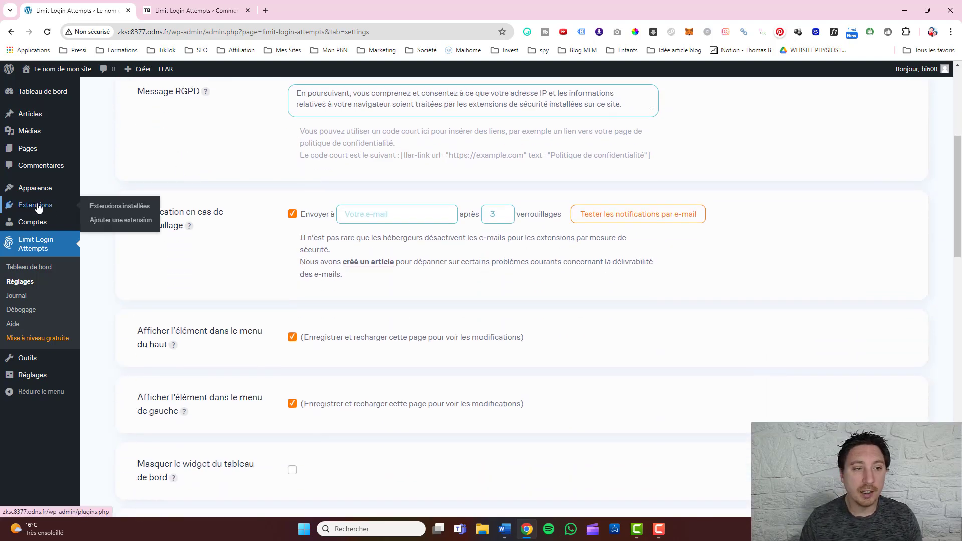
{"action": "left_click", "coordinate": [116, 221]}
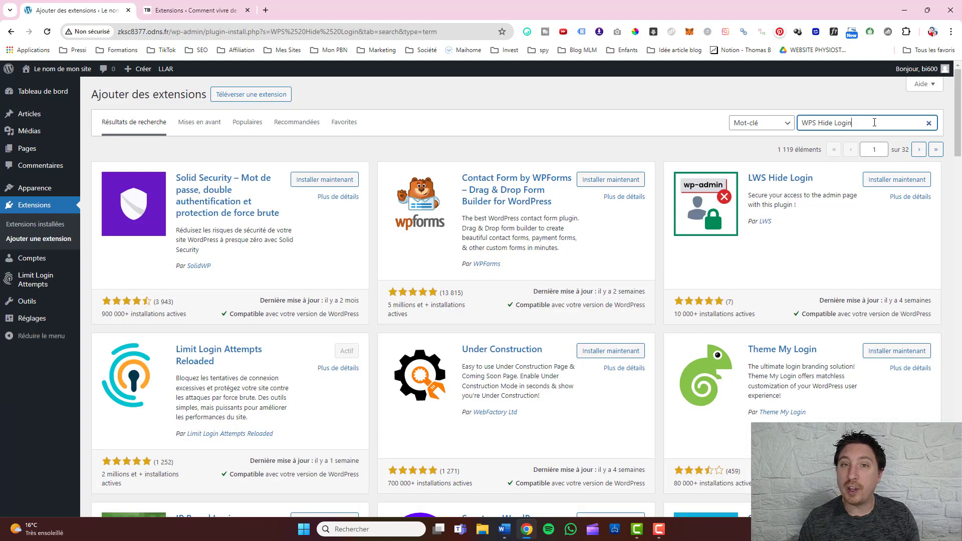
{"action": "scroll", "coordinate": [741, 208], "scroll_direction": "down", "scroll_amount": 8}
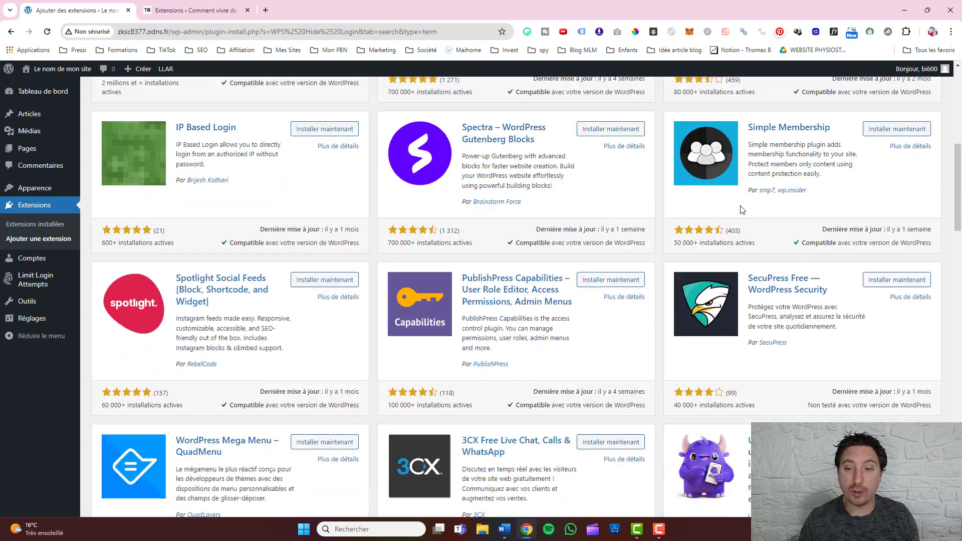
{"action": "scroll", "coordinate": [743, 210], "scroll_direction": "down", "scroll_amount": 8}
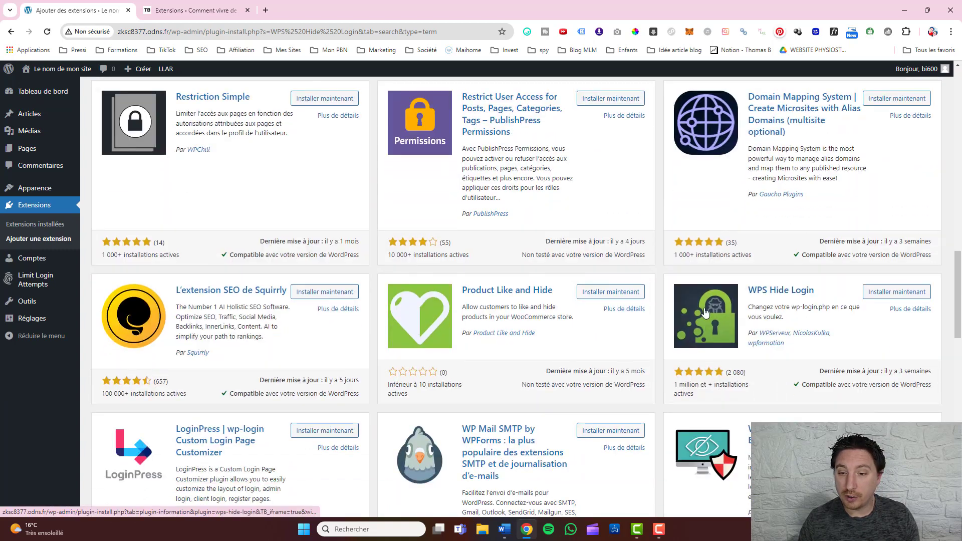
{"action": "left_click", "coordinate": [887, 295]}
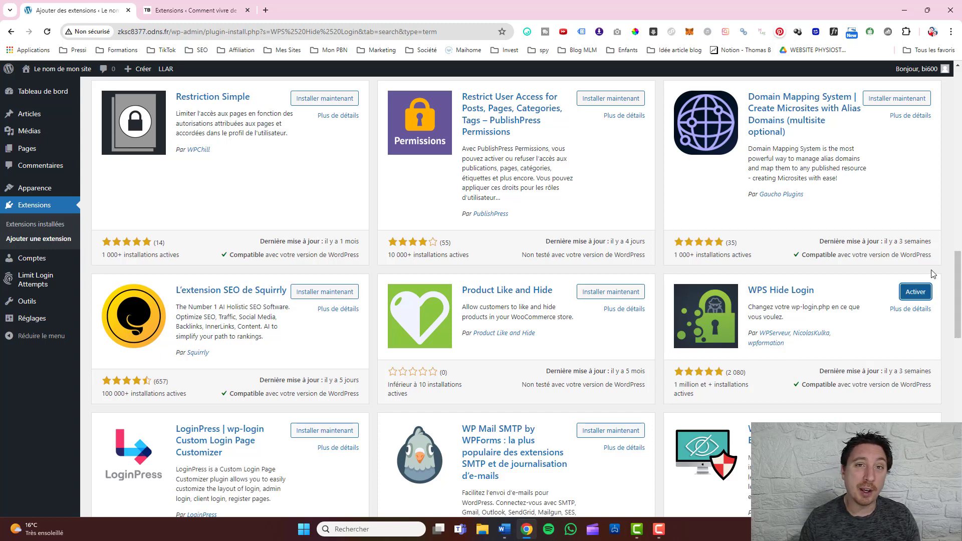
{"action": "left_click", "coordinate": [917, 294]}
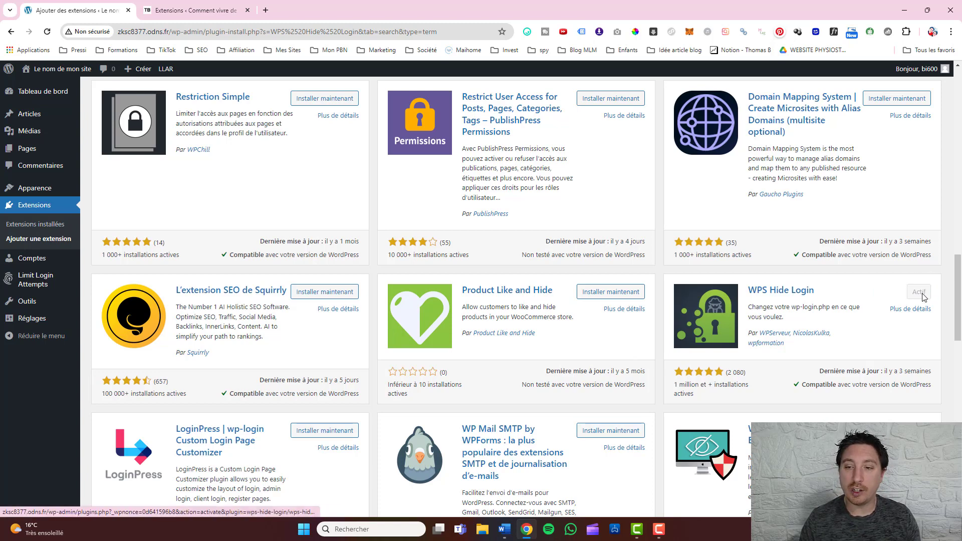
Open the WPS Hide Login settings from the list of installed plugins.
{"action": "left_click", "coordinate": [30, 227]}
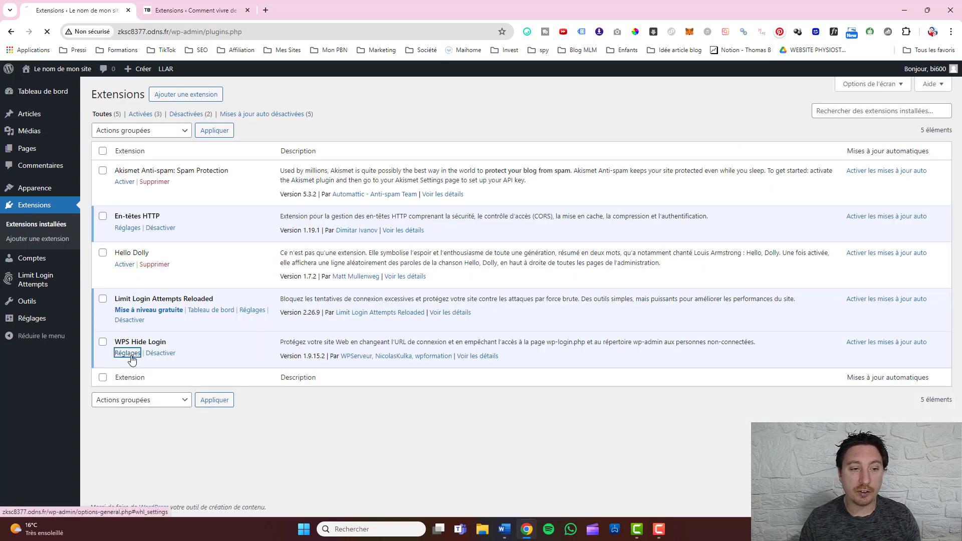
{"action": "left_click", "coordinate": [125, 353]}
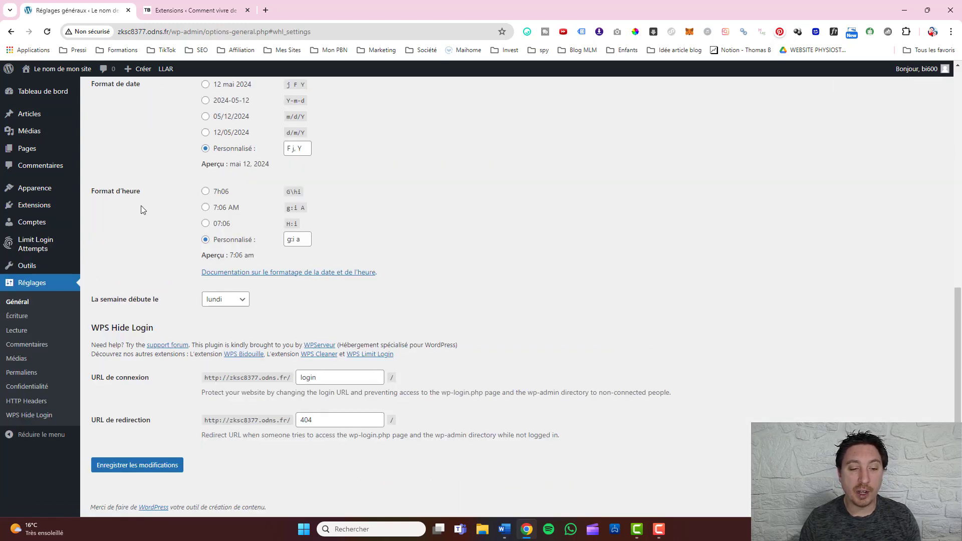
{"action": "scroll", "coordinate": [142, 207], "scroll_direction": "up", "scroll_amount": 5}
{"action": "scroll", "coordinate": [141, 209], "scroll_direction": "up", "scroll_amount": 3}
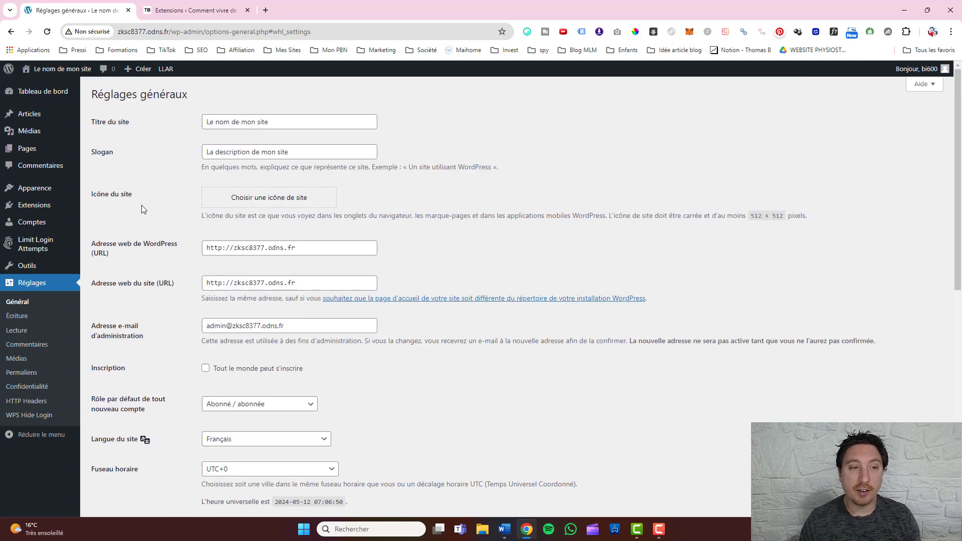
{"action": "scroll", "coordinate": [141, 205], "scroll_direction": "down", "scroll_amount": 8}
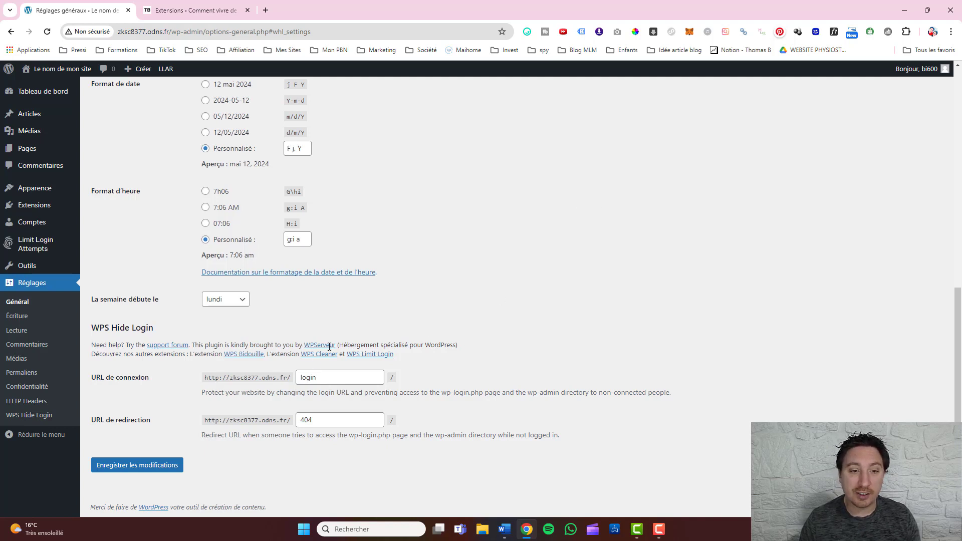
Keep "login" as the WPS Hide Login connection URL and 404 as the redirection URL, and save the changes.
{"action": "double_click", "coordinate": [328, 381]}
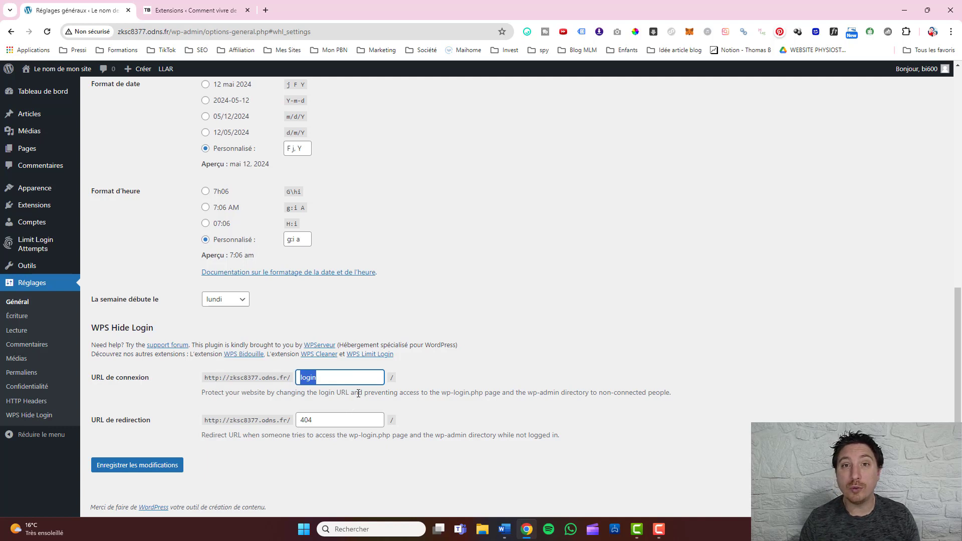
{"action": "left_click", "coordinate": [356, 393]}
{"action": "double_click", "coordinate": [338, 376]}
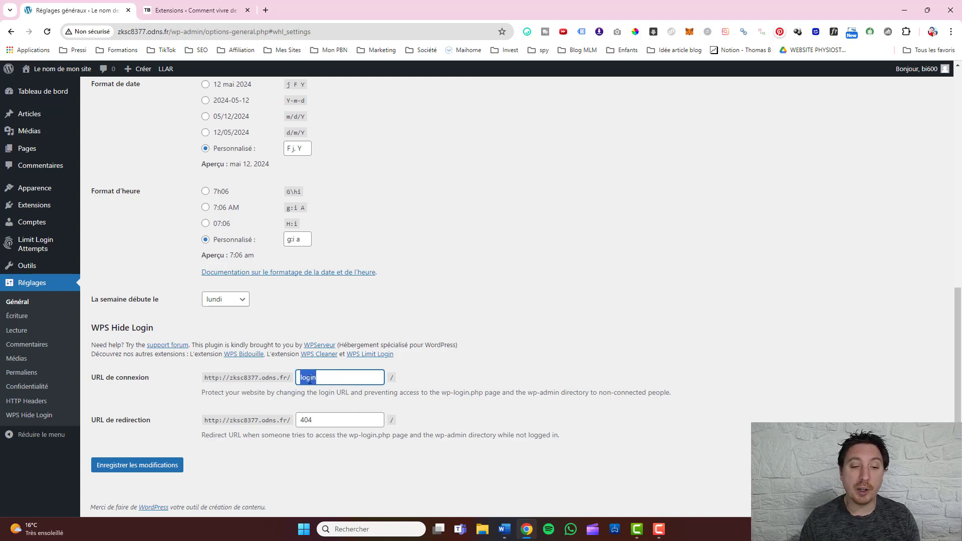
{"action": "double_click", "coordinate": [338, 373]}
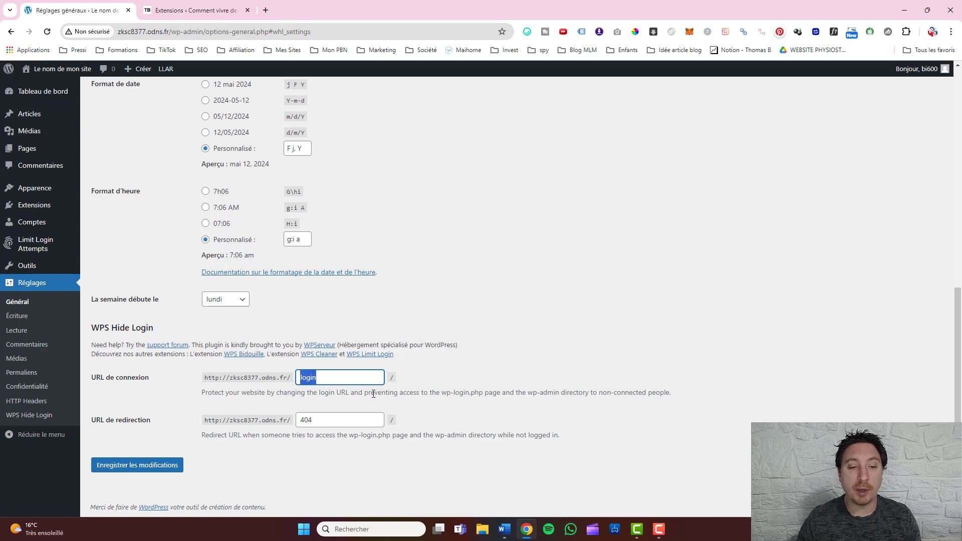
{"action": "left_click", "coordinate": [136, 467]}
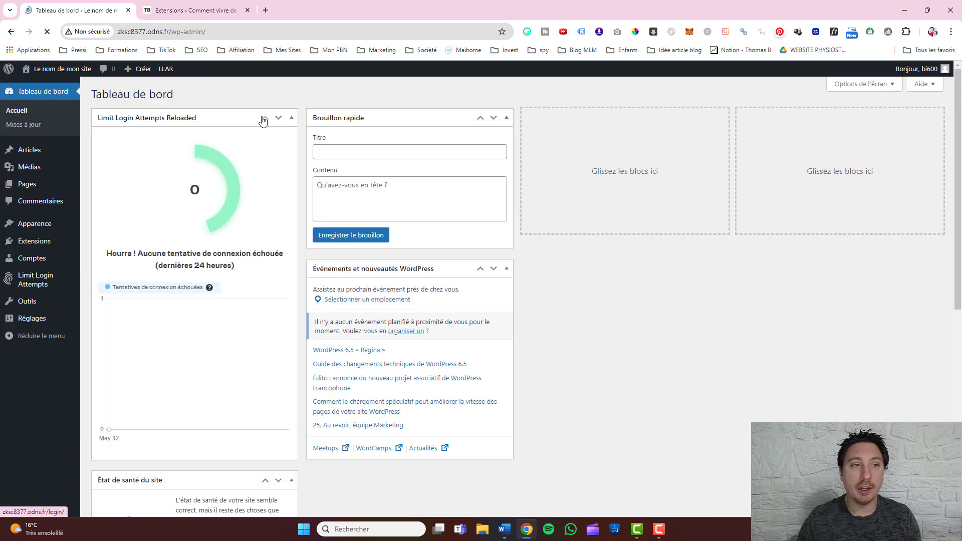
Log out of the WordPress account and load the site's /login/ page to test the custom login URL.
{"action": "mouse_move", "coordinate": [920, 70]}
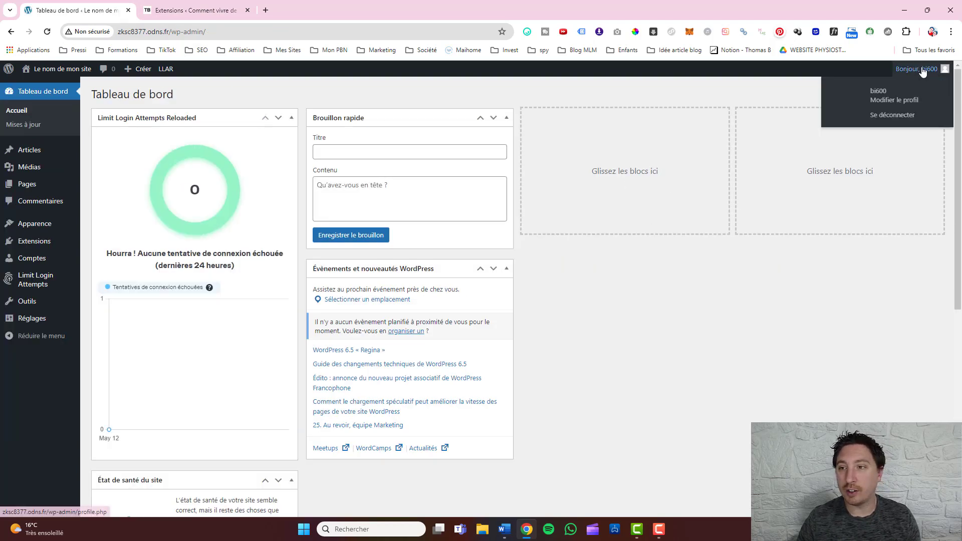
{"action": "left_click", "coordinate": [897, 100]}
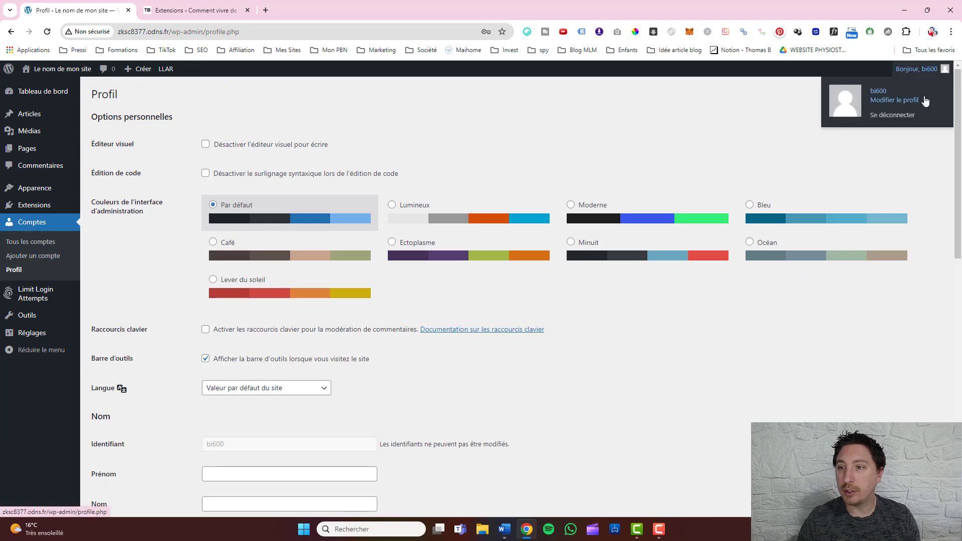
{"action": "left_click", "coordinate": [905, 119]}
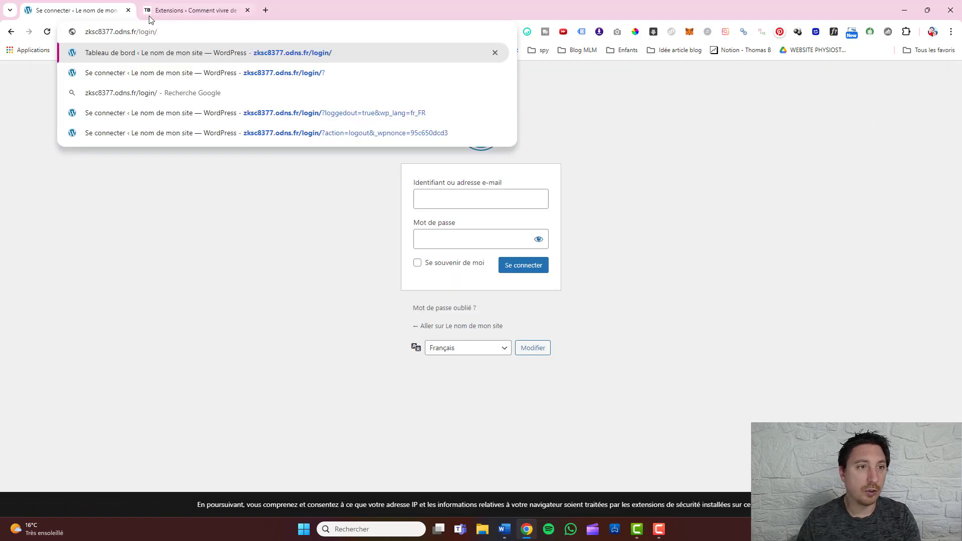
{"action": "key", "text": "Return"}
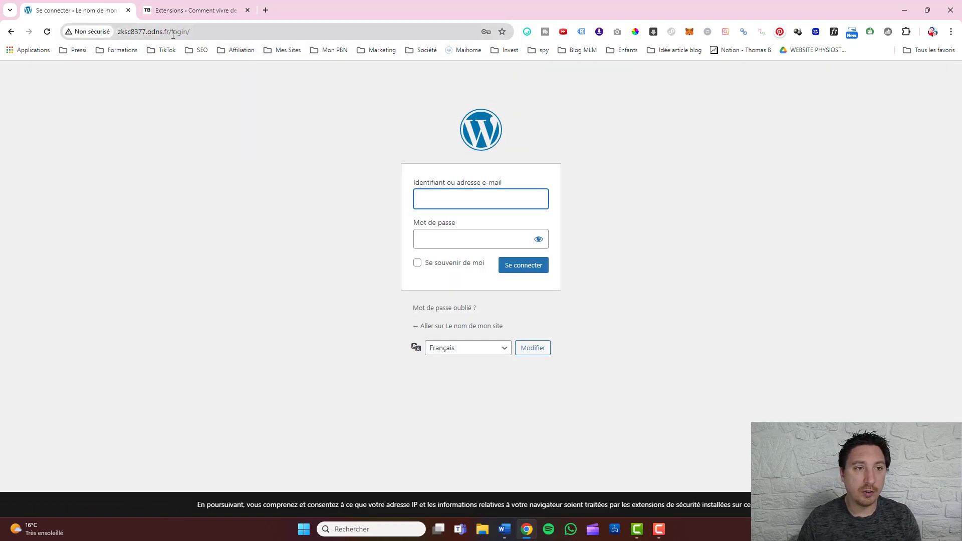
Load the site's /wp-admin address while logged out to test that the default login path is hidden.
{"action": "left_click_drag", "start_coordinate": [173, 34], "coordinate": [225, 33]}
{"action": "type", "text": "wp-"}
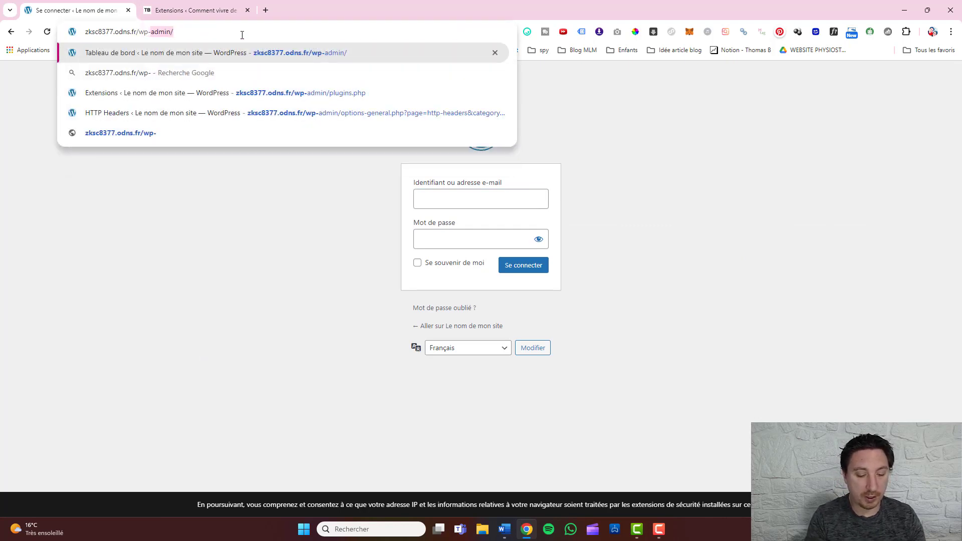
{"action": "type", "text": "admi"}
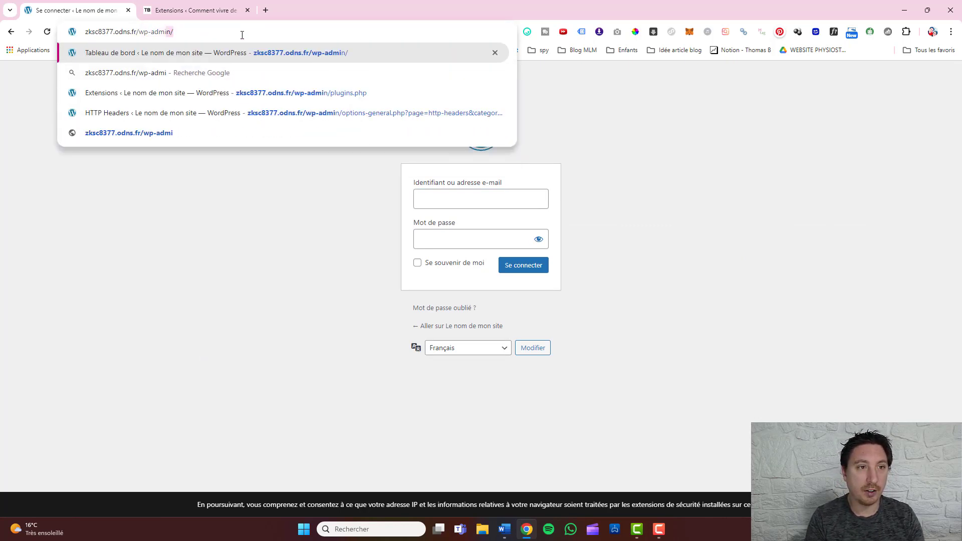
{"action": "type", "text": "n"}
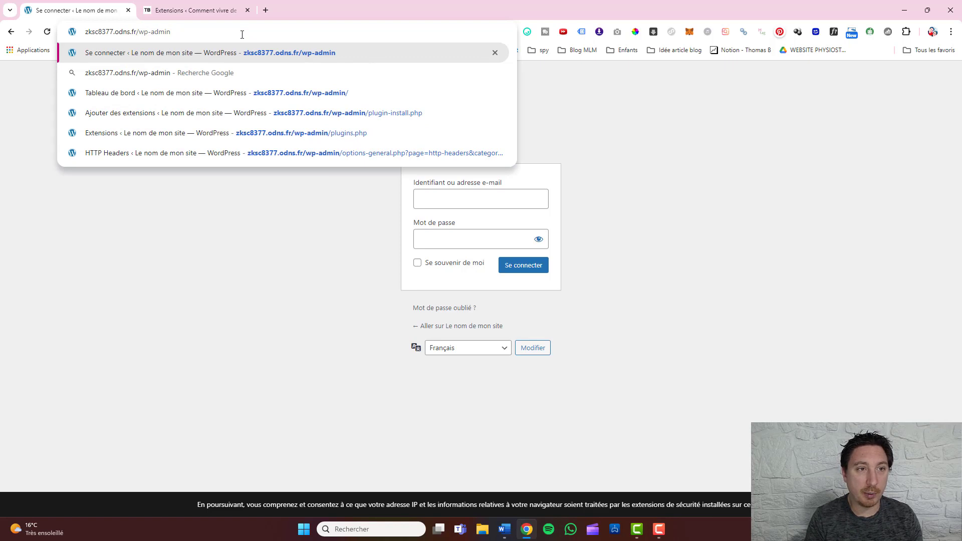
{"action": "key", "text": "Return"}
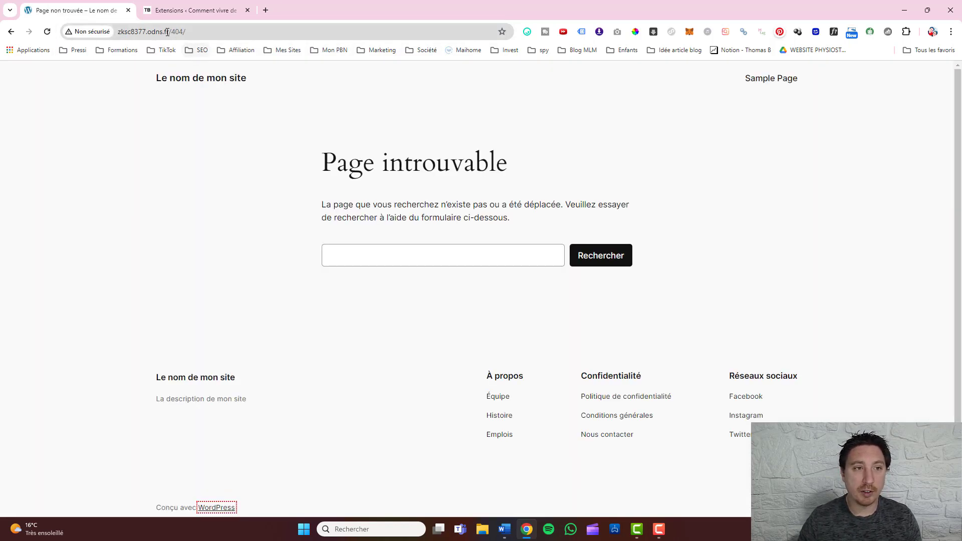
Replace the 404 path in the site address with login and load the custom login page.
{"action": "left_click_drag", "start_coordinate": [171, 32], "coordinate": [186, 31]}
{"action": "type", "text": "login"}
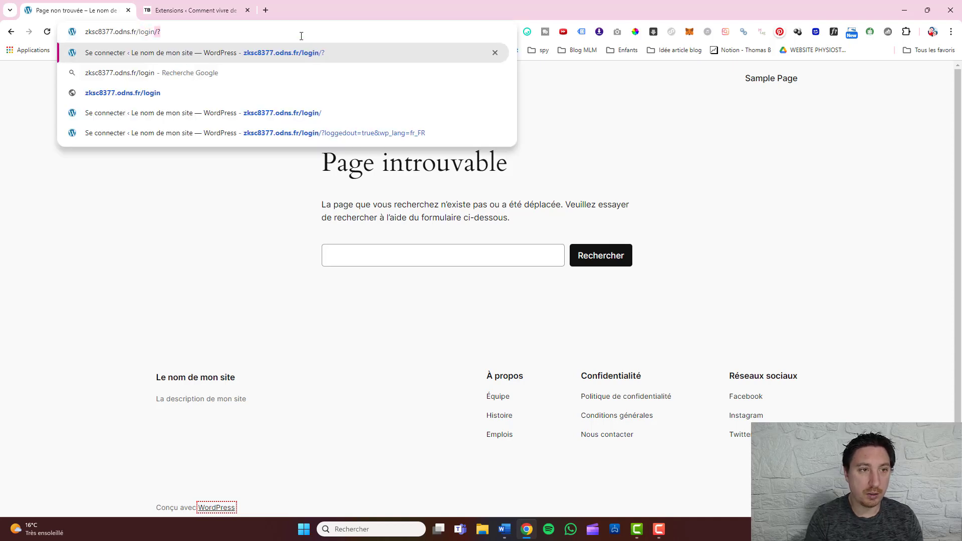
{"action": "key", "text": "BackSpace"}
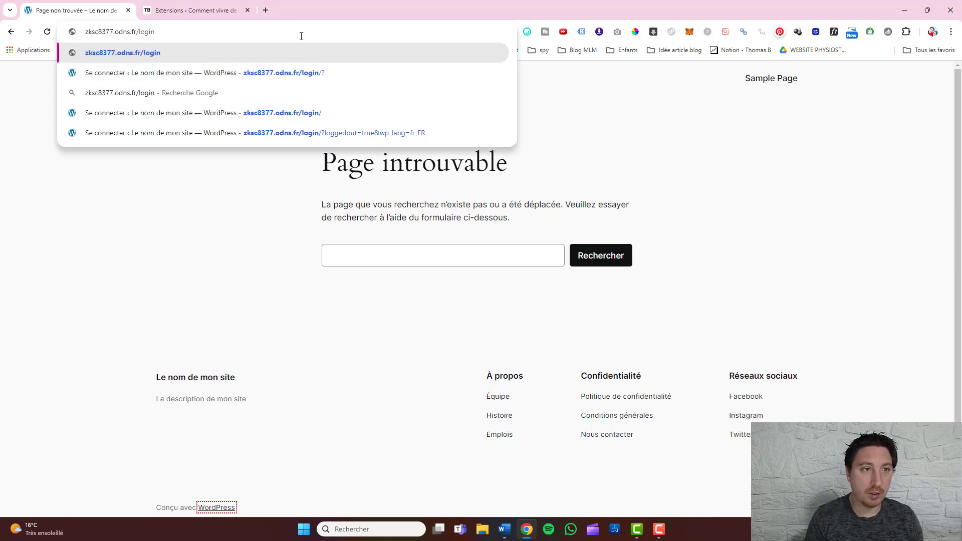
{"action": "key", "text": "Return"}
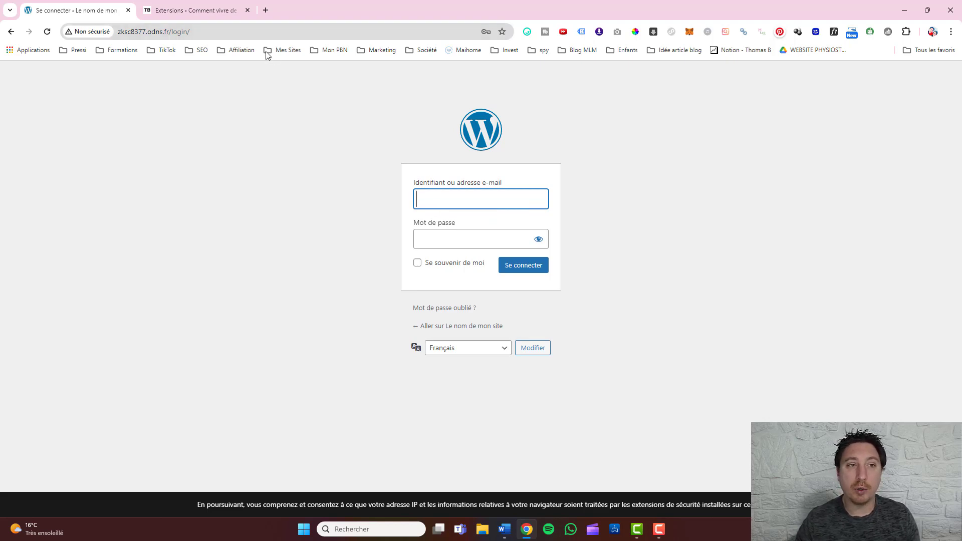
Fill in the saved username and account password on the login form and sign in.
{"action": "left_click", "coordinate": [450, 200]}
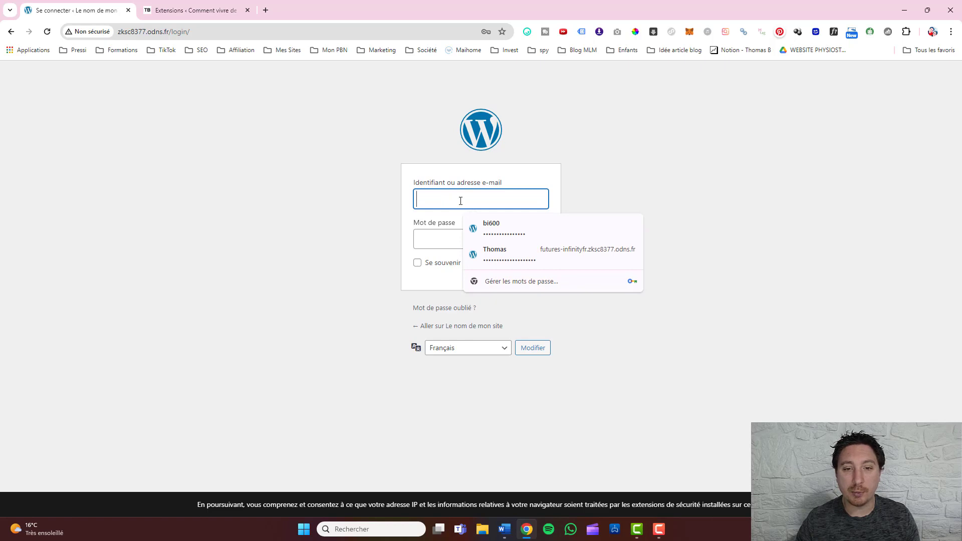
{"action": "left_click", "coordinate": [502, 229]}
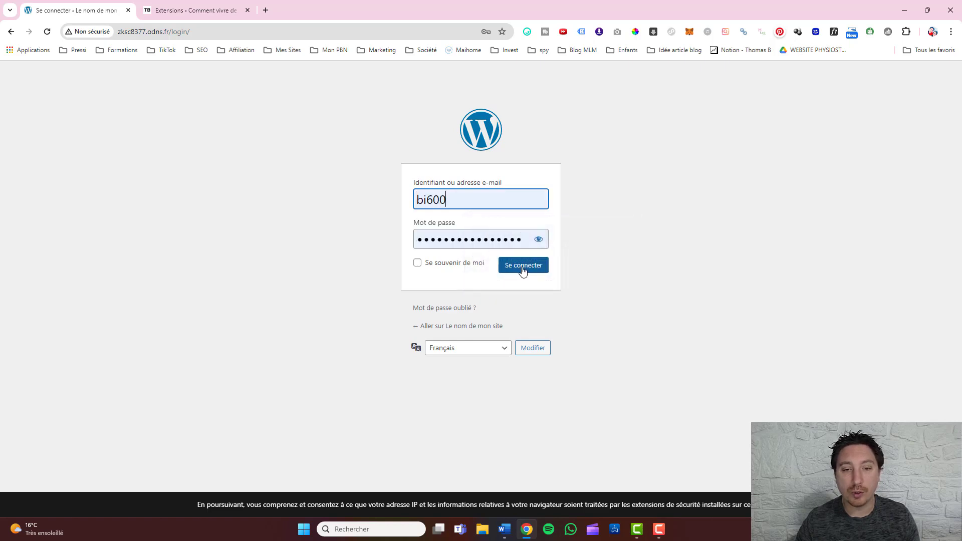
{"action": "left_click", "coordinate": [523, 266]}
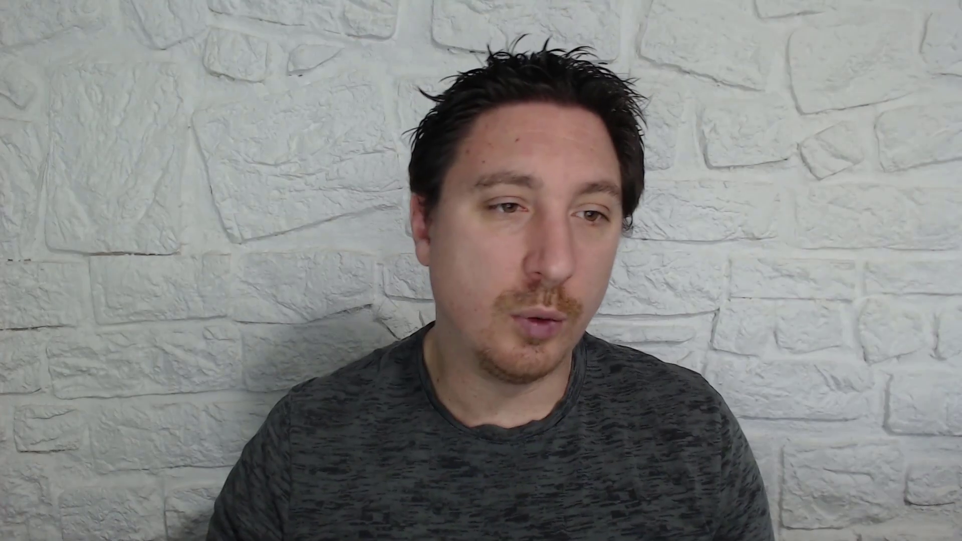